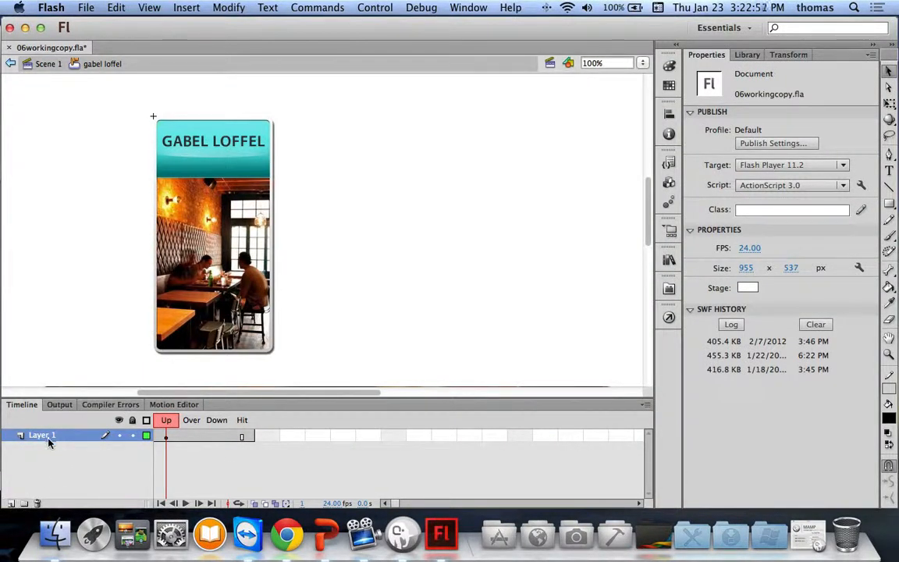
- Add a second layer to the gabel loffel button symbol and insert a keyframe in its Over state
{"action": "left_click", "coordinate": [11, 504]}
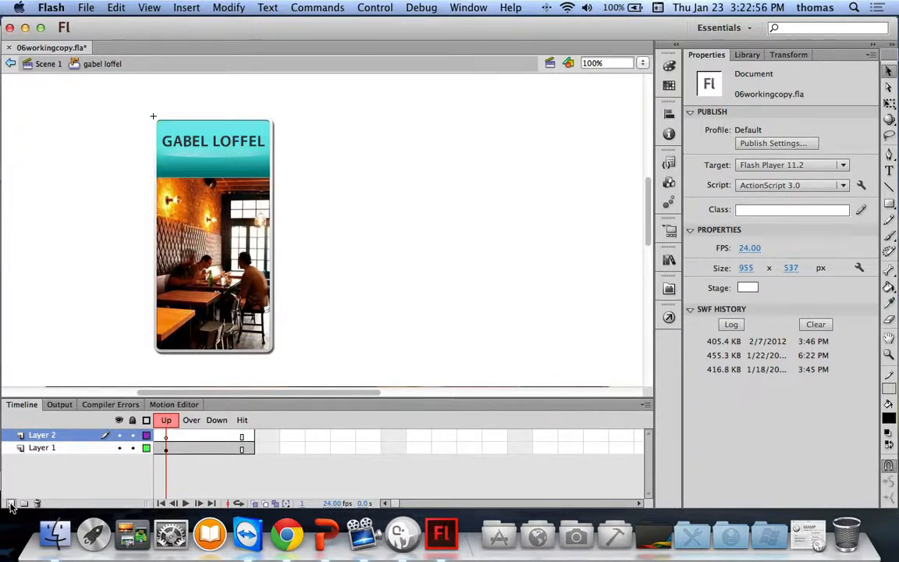
{"action": "left_click", "coordinate": [191, 421]}
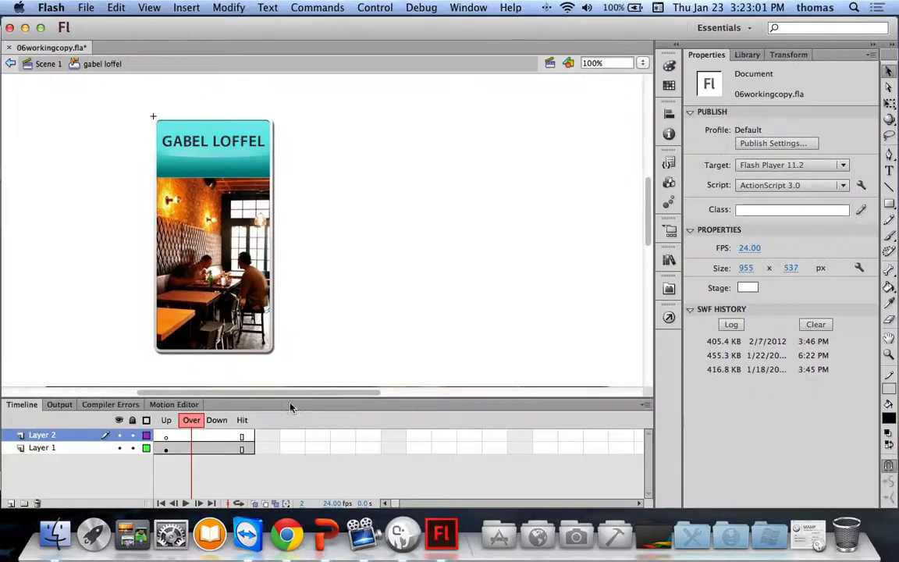
{"action": "left_click", "coordinate": [194, 437]}
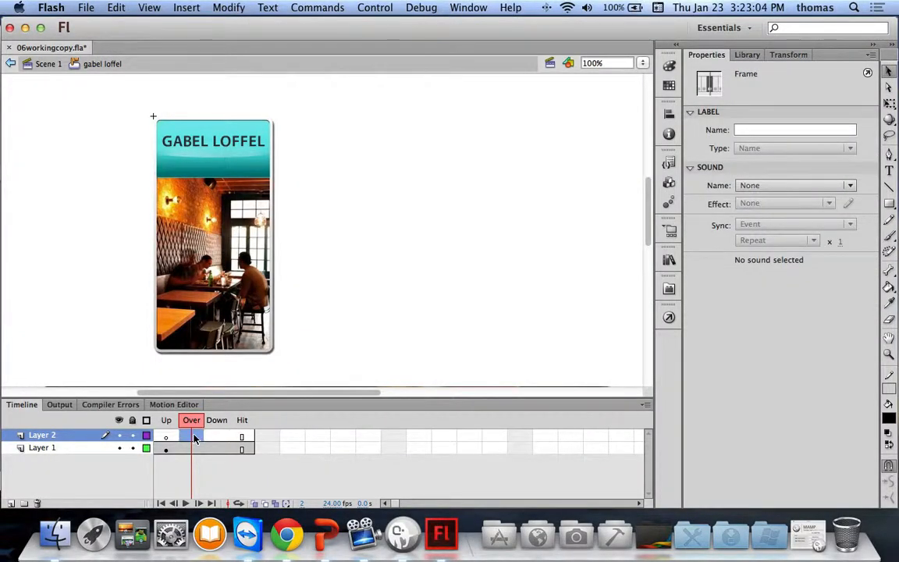
{"action": "right_click", "coordinate": [194, 439]}
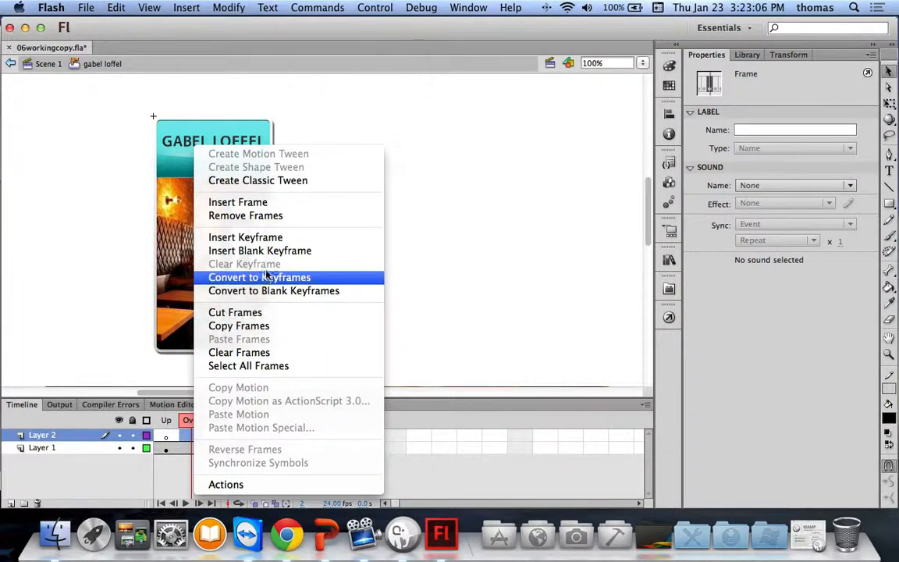
{"action": "left_click", "coordinate": [242, 237]}
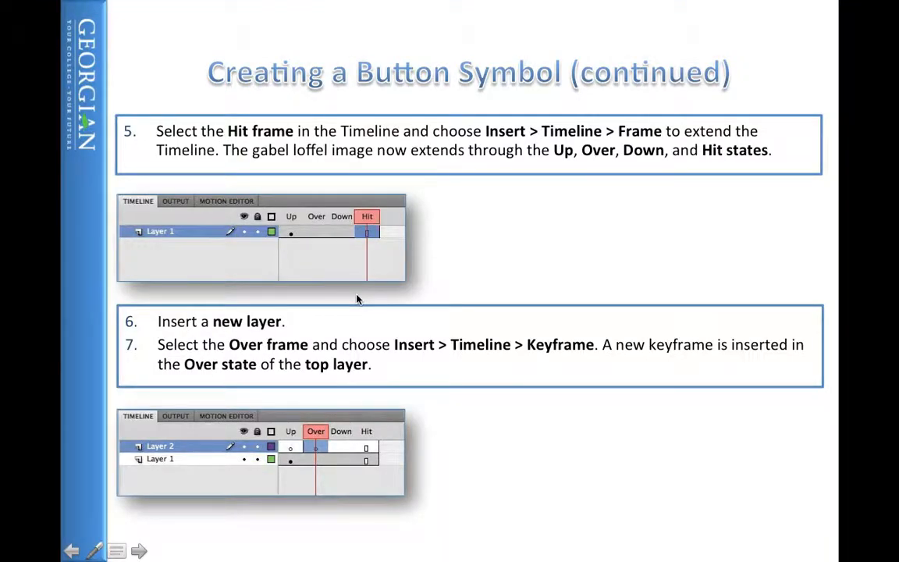
{"action": "left_click", "coordinate": [357, 299]}
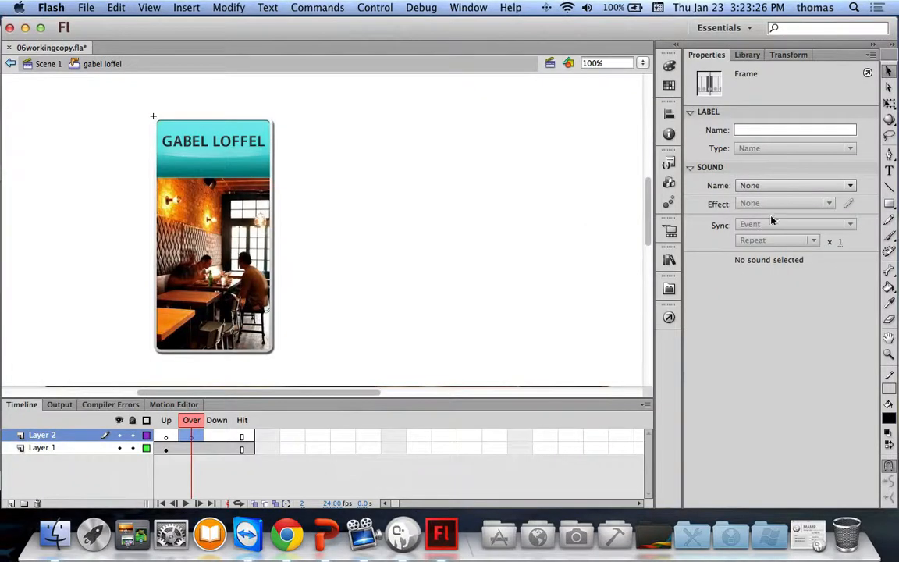
- Place the gabel loffel over info movie clip from restaurant previews over the thumbnail's lower part, at about X 5, Y 219
{"action": "left_click", "coordinate": [746, 54]}
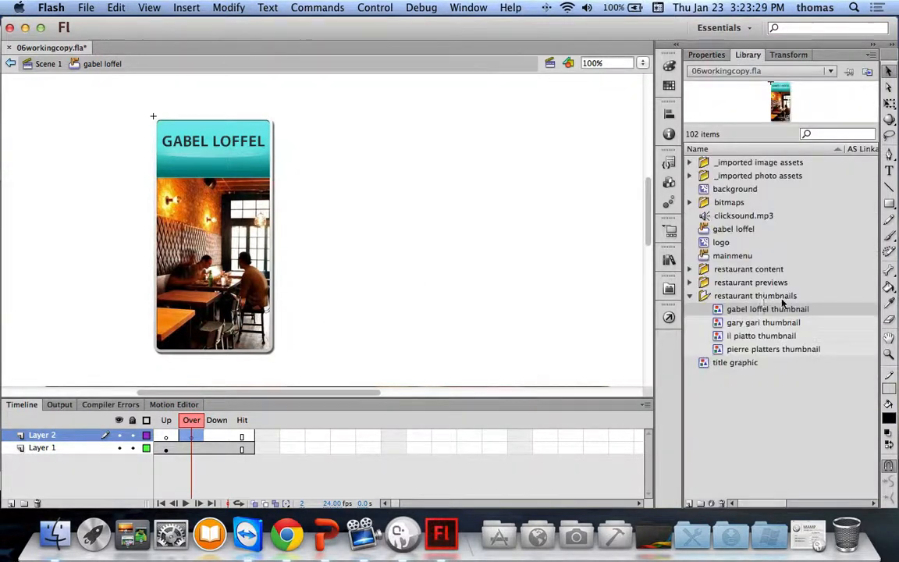
{"action": "left_click", "coordinate": [689, 283]}
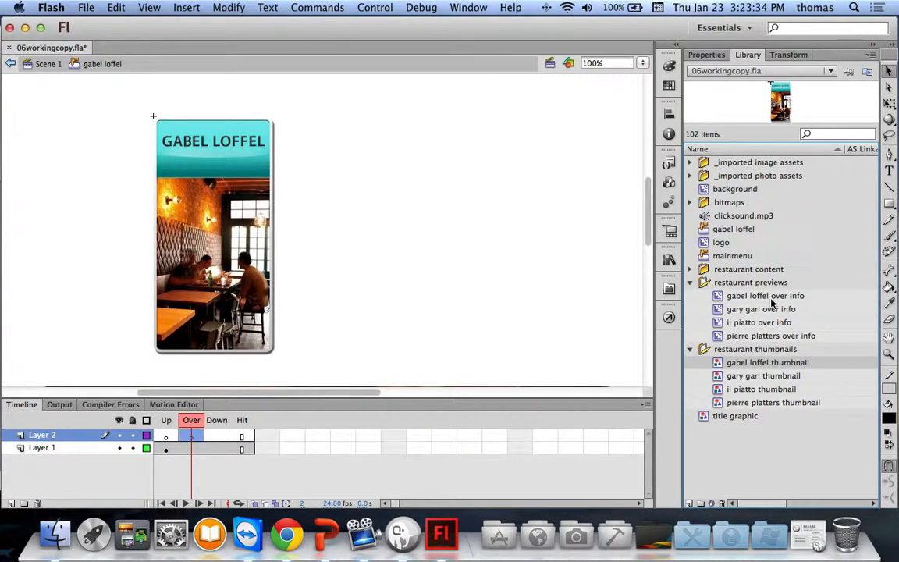
{"action": "left_click_drag", "start_coordinate": [786, 303], "coordinate": [203, 275]}
{"action": "scroll", "coordinate": [535, 281], "scroll_direction": "down", "scroll_amount": 5}
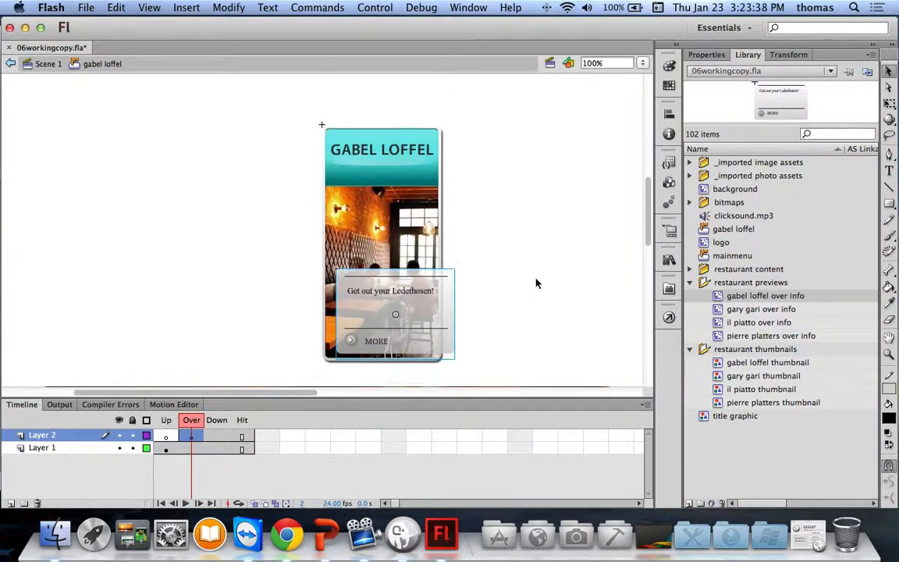
{"action": "mouse_move", "coordinate": [370, 311]}
{"action": "left_mouse_down"}
{"action": "mouse_move", "coordinate": [356, 306]}
{"action": "mouse_move", "coordinate": [356, 319]}
{"action": "left_mouse_up"}
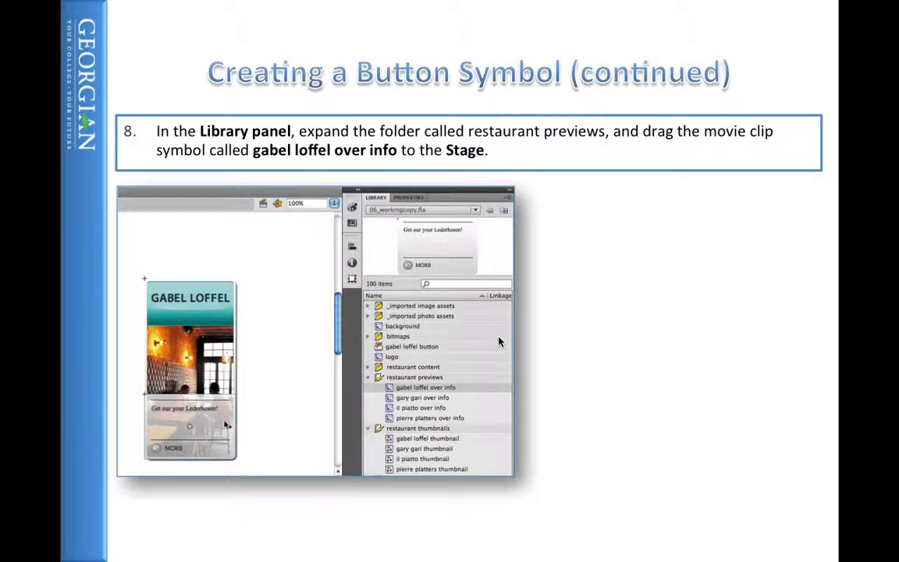
{"action": "left_click", "coordinate": [500, 342]}
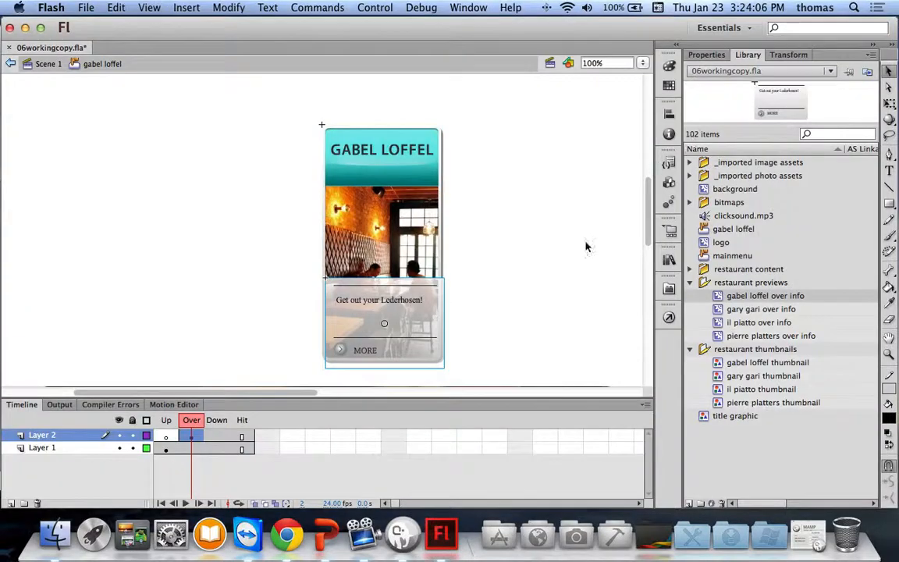
- Set the gabel loffel over info instance's position to X 0 and Y 215
{"action": "left_click", "coordinate": [718, 53]}
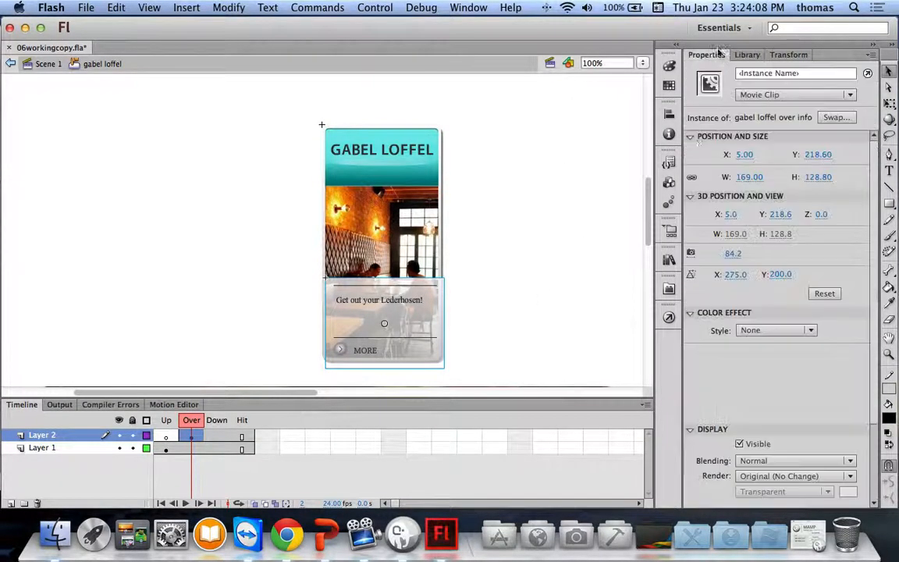
{"action": "left_click", "coordinate": [744, 153]}
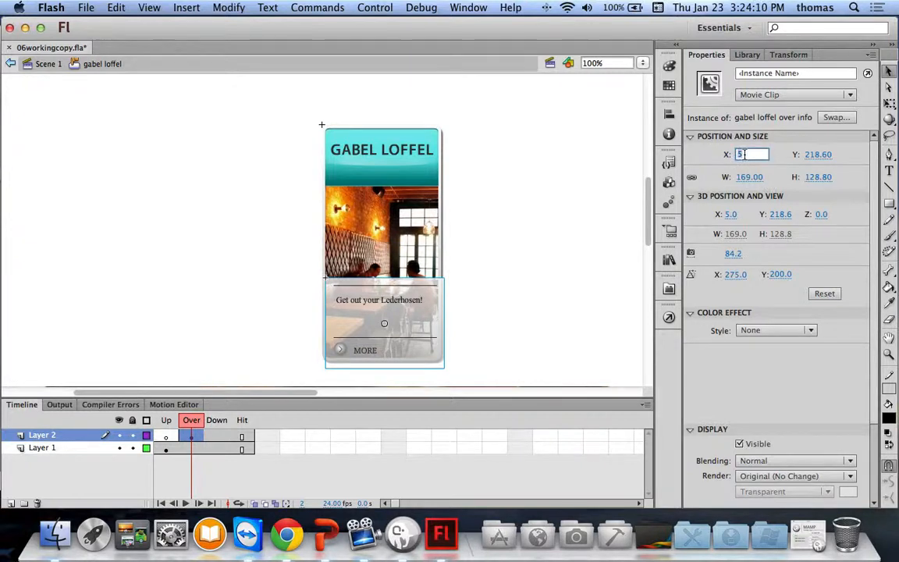
{"action": "type", "text": "0"}
{"action": "key", "text": "Return"}
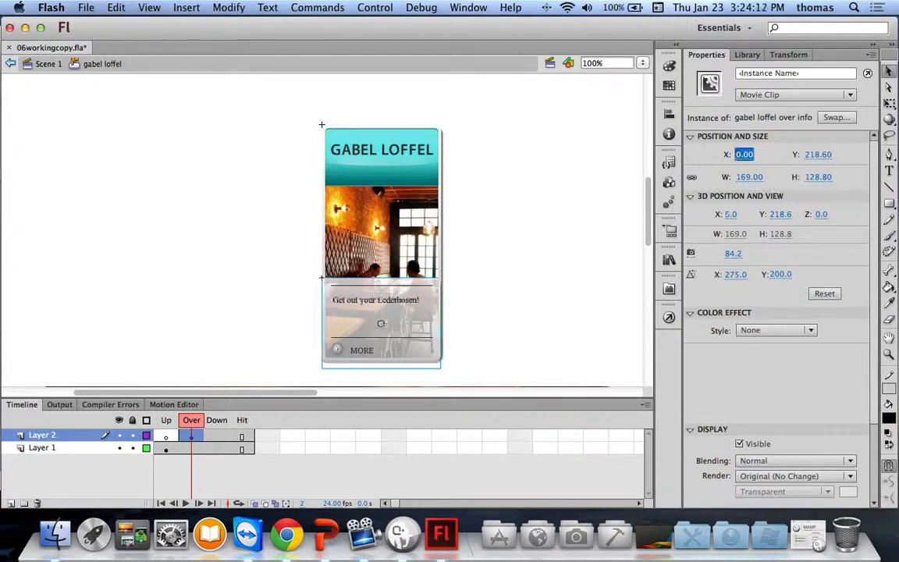
{"action": "left_click", "coordinate": [829, 155]}
{"action": "type", "text": "215"}
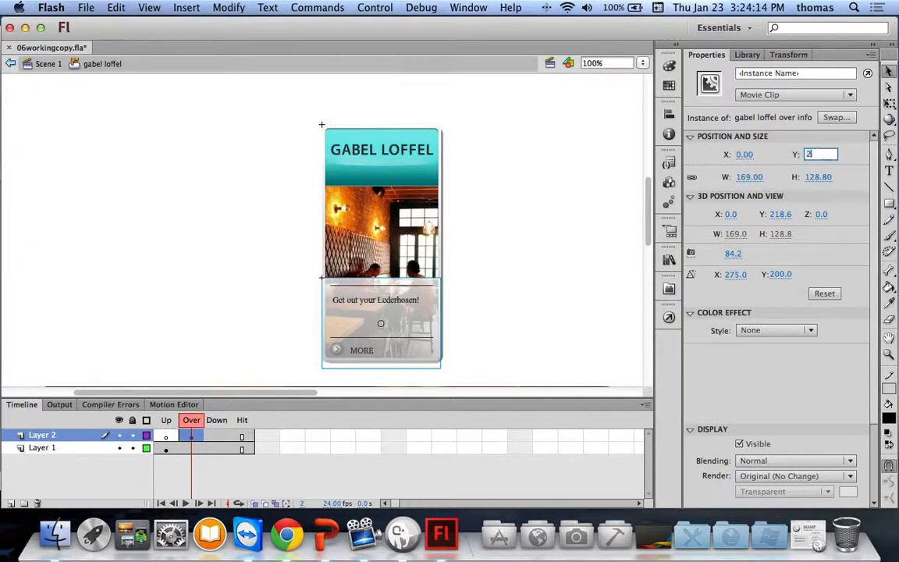
{"action": "key", "text": "Return"}
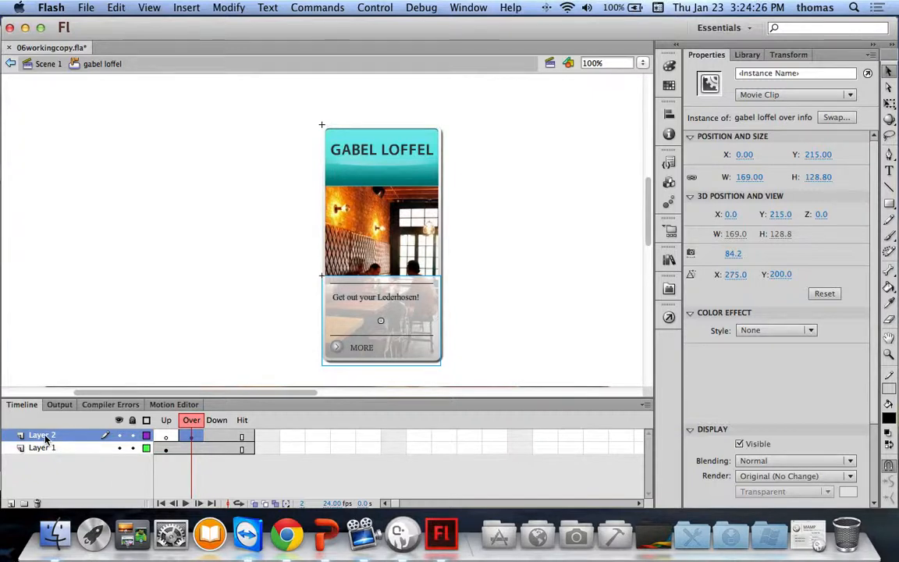
- Add a third layer above the others and insert a keyframe in its Down state
{"action": "left_click", "coordinate": [11, 506]}
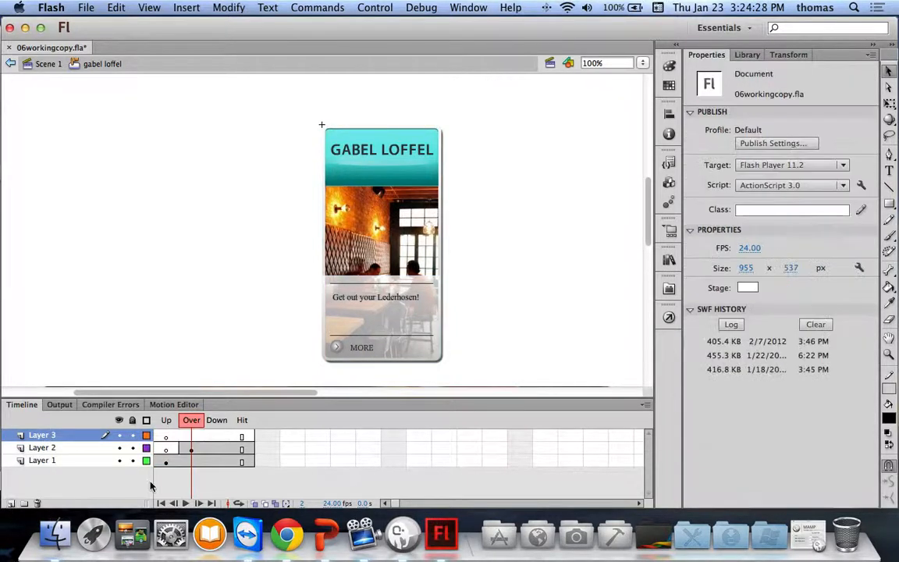
{"action": "left_click", "coordinate": [221, 436]}
{"action": "right_click", "coordinate": [222, 439]}
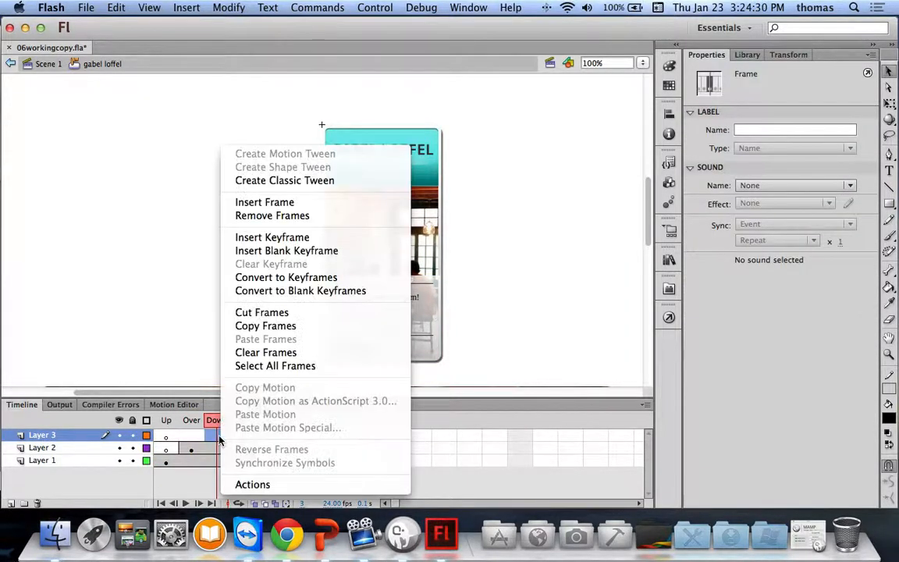
{"action": "left_click", "coordinate": [280, 238]}
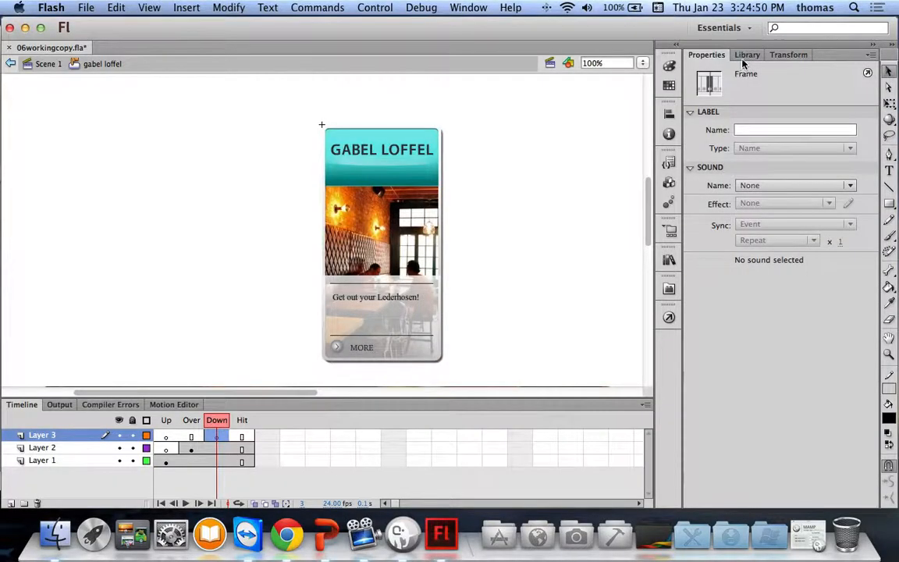
- Add the clicksound.mp3 sound from the library to the Down keyframe of Layer 3
{"action": "left_click", "coordinate": [745, 55]}
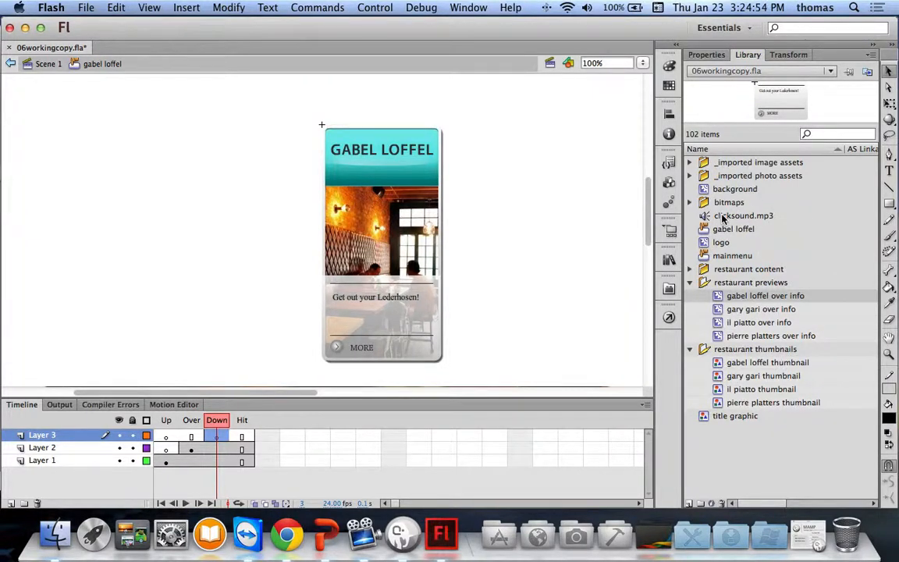
{"action": "left_click_drag", "start_coordinate": [722, 220], "coordinate": [380, 234]}
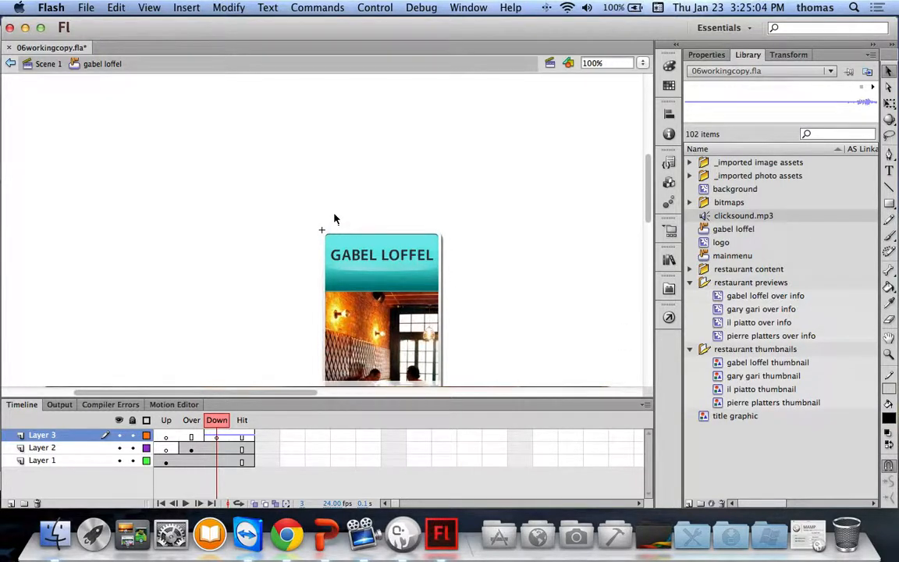
{"action": "scroll", "coordinate": [334, 219], "scroll_direction": "down", "scroll_amount": 5}
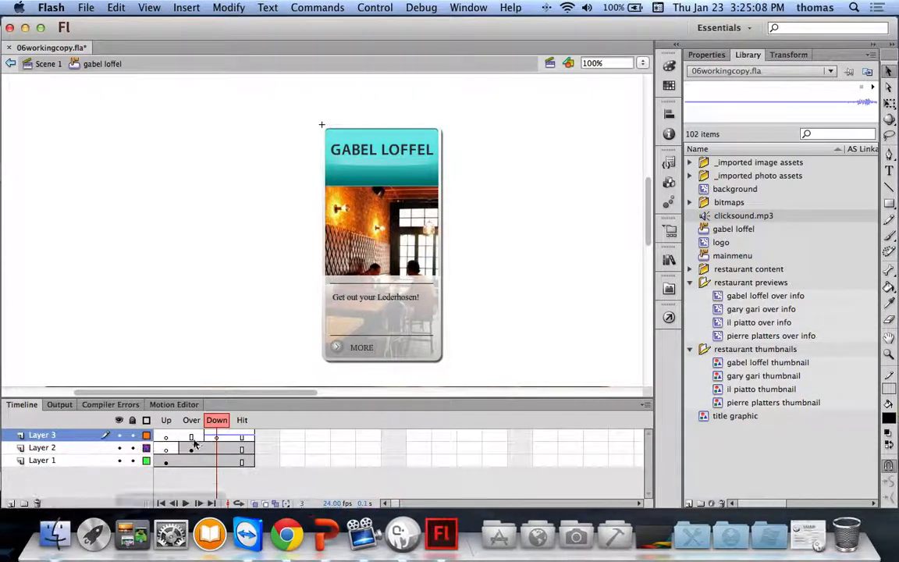
- Select the Down keyframe on Layer 3 and check that its sound's Sync option is Event
{"action": "left_click", "coordinate": [217, 437]}
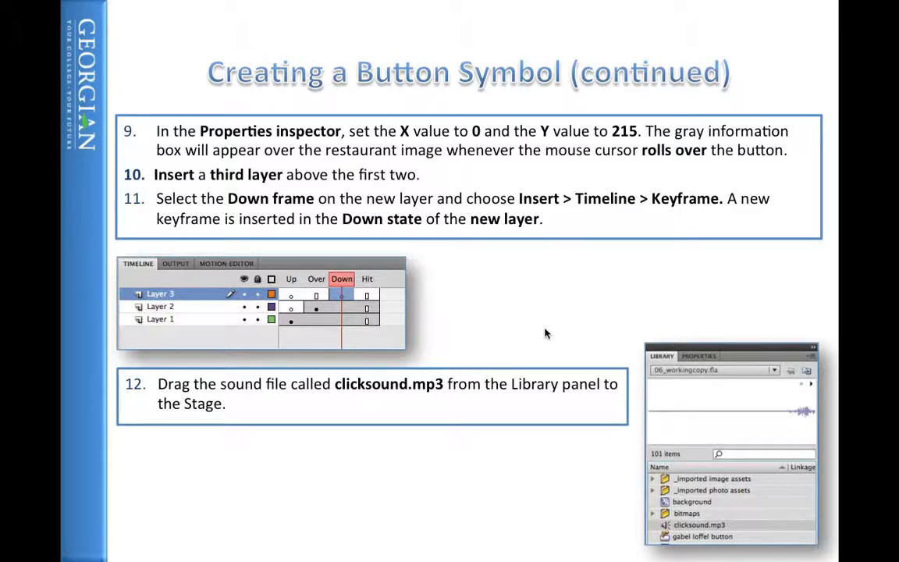
{"action": "left_click", "coordinate": [545, 333]}
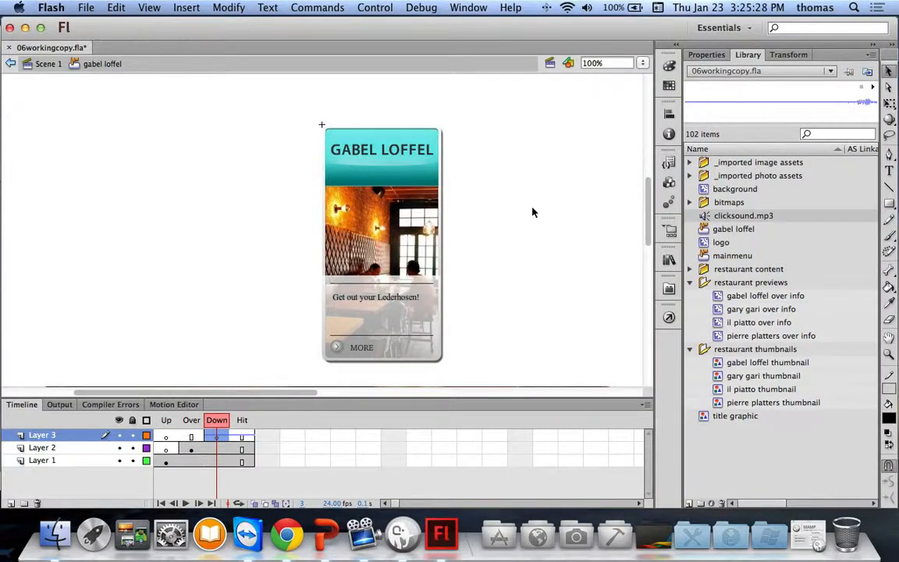
{"action": "left_click", "coordinate": [713, 57]}
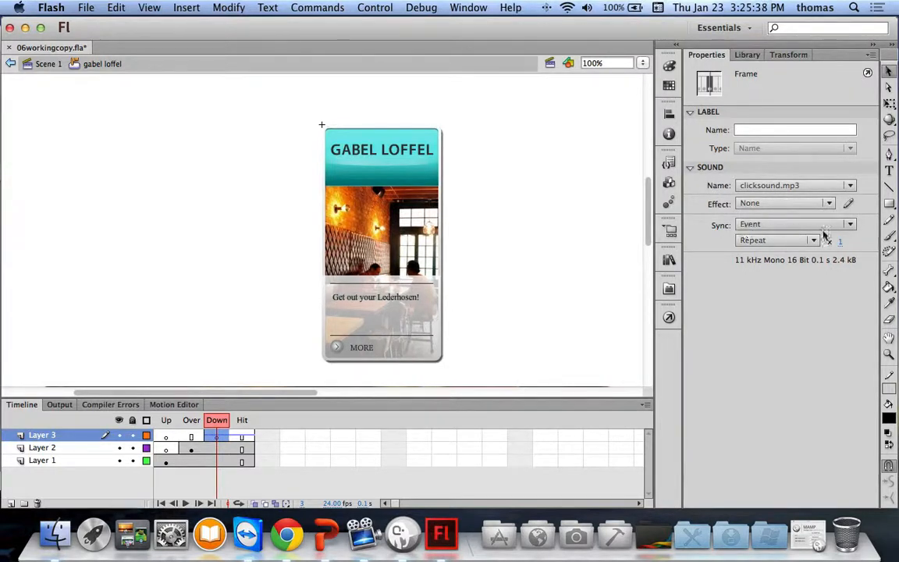
{"action": "left_click", "coordinate": [849, 226]}
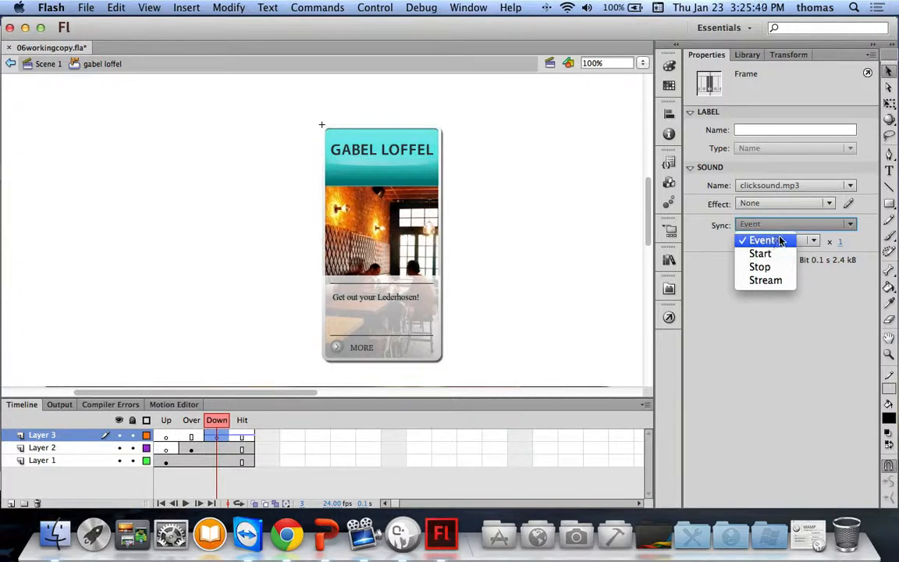
{"action": "left_click", "coordinate": [829, 294]}
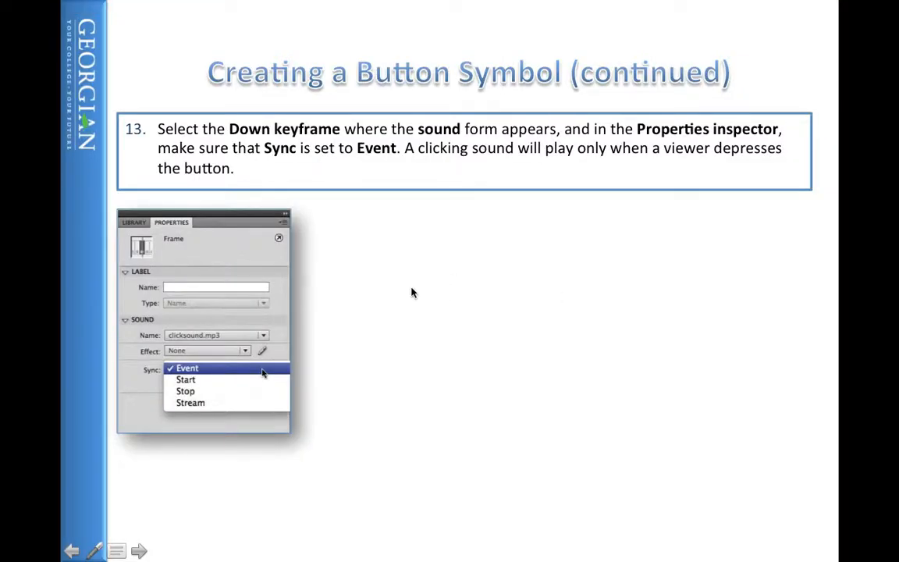
{"action": "left_click", "coordinate": [412, 292]}
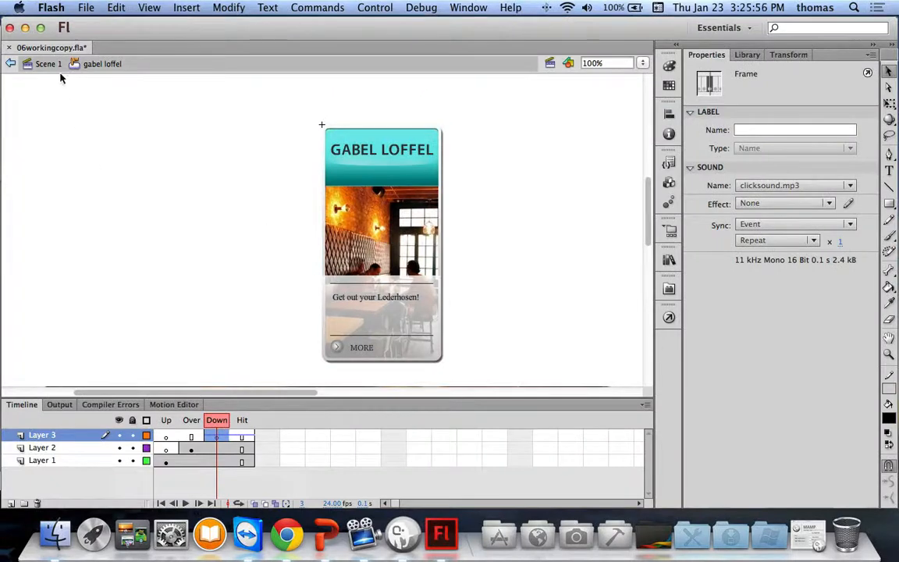
- Return to Scene 1, collapse the restaurant previews and thumbnails library folders, and select the gabel loffel button symbol
{"action": "left_click", "coordinate": [44, 64]}
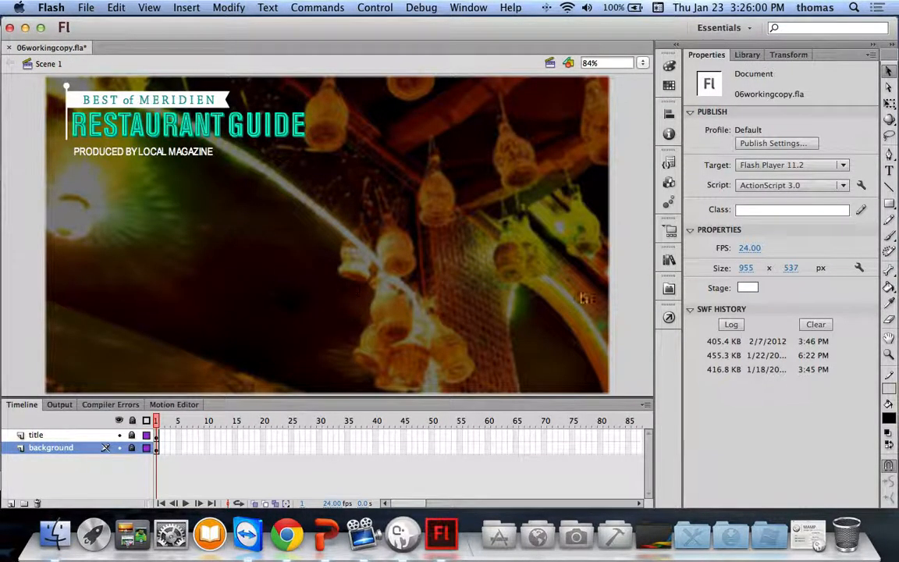
{"action": "left_click", "coordinate": [747, 54]}
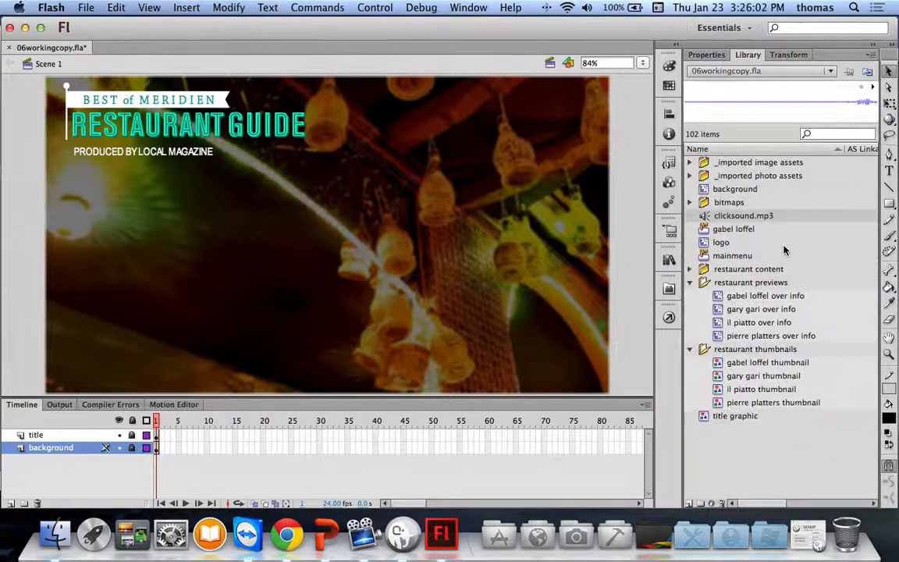
{"action": "left_click", "coordinate": [689, 282]}
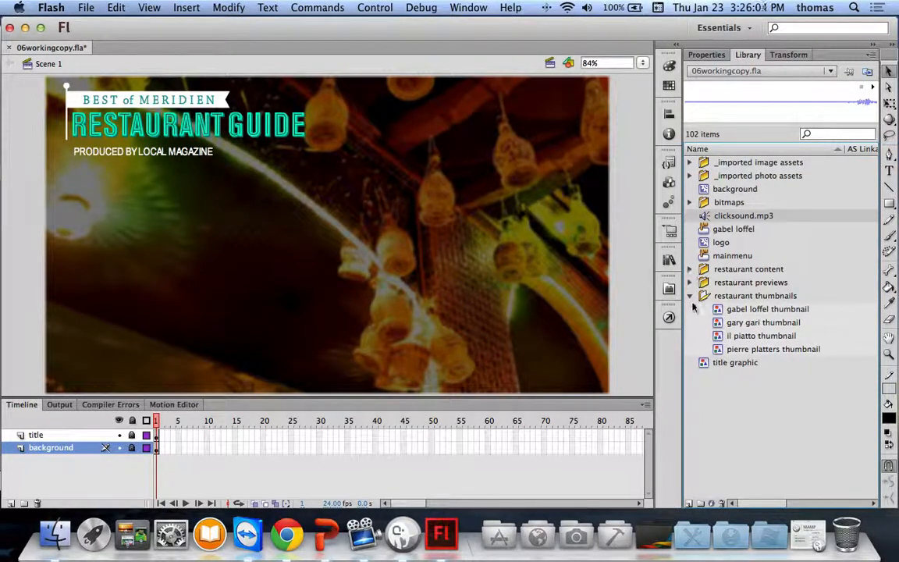
{"action": "left_click", "coordinate": [690, 296]}
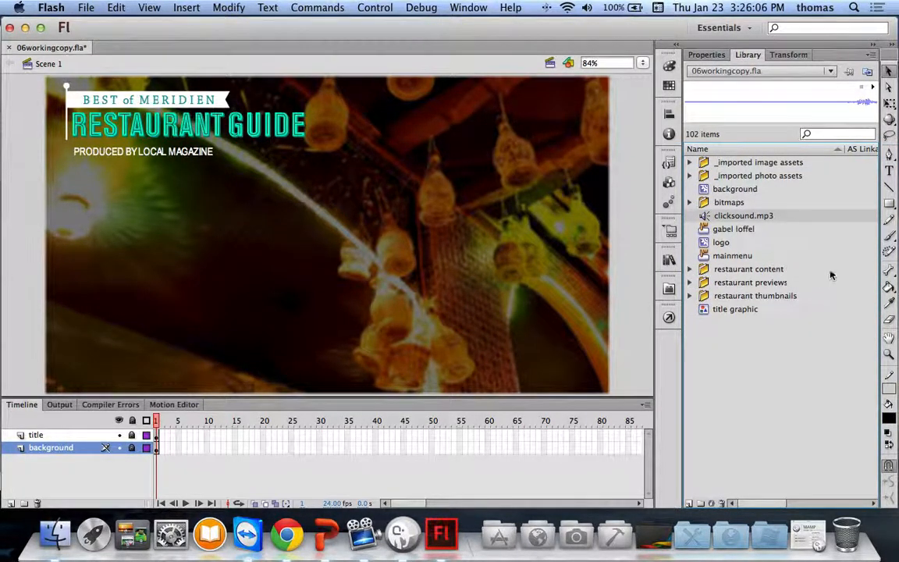
{"action": "left_click", "coordinate": [743, 231]}
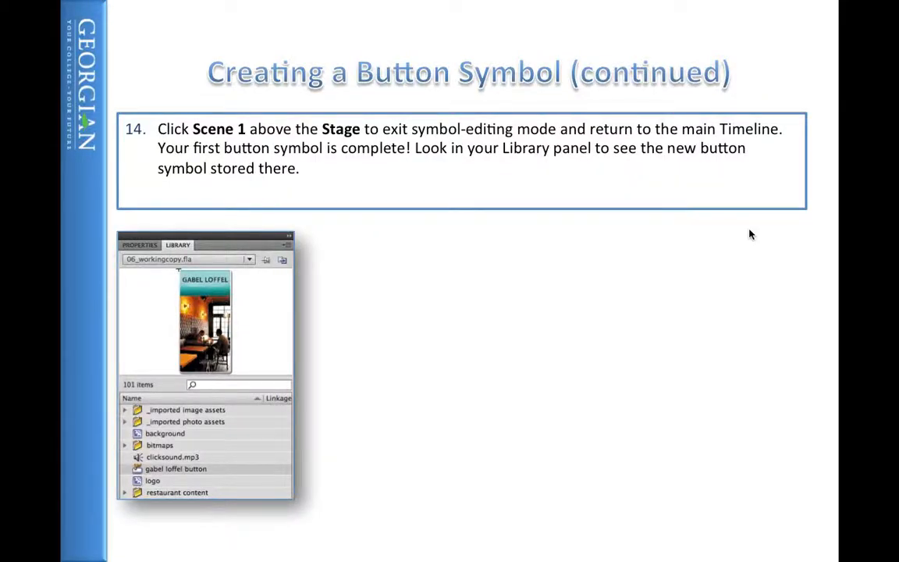
{"action": "key", "text": "Right"}
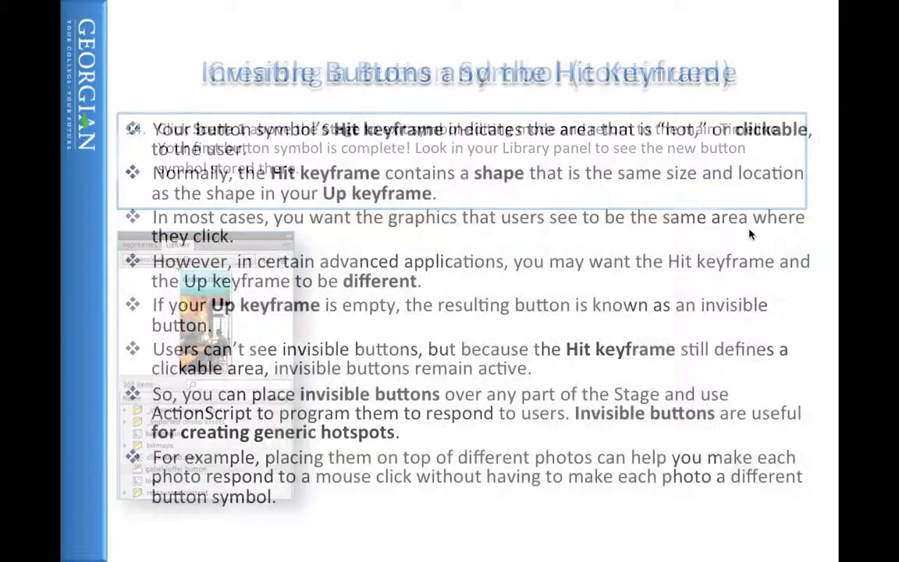
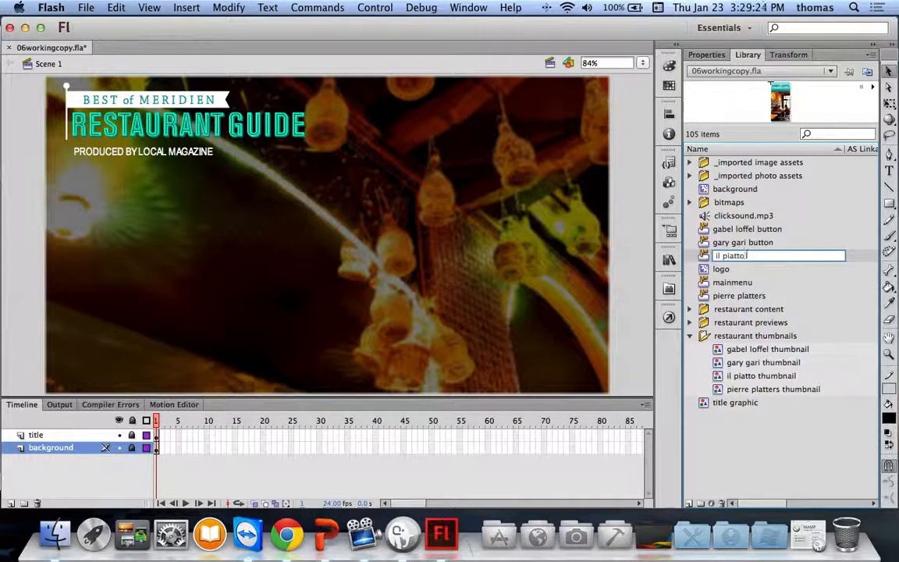
- Rename the il piatto symbol as il piatto button and the pierre platters symbol as pierre platters button in the library
{"action": "type", "text": "button"}
{"action": "key", "text": "Return"}
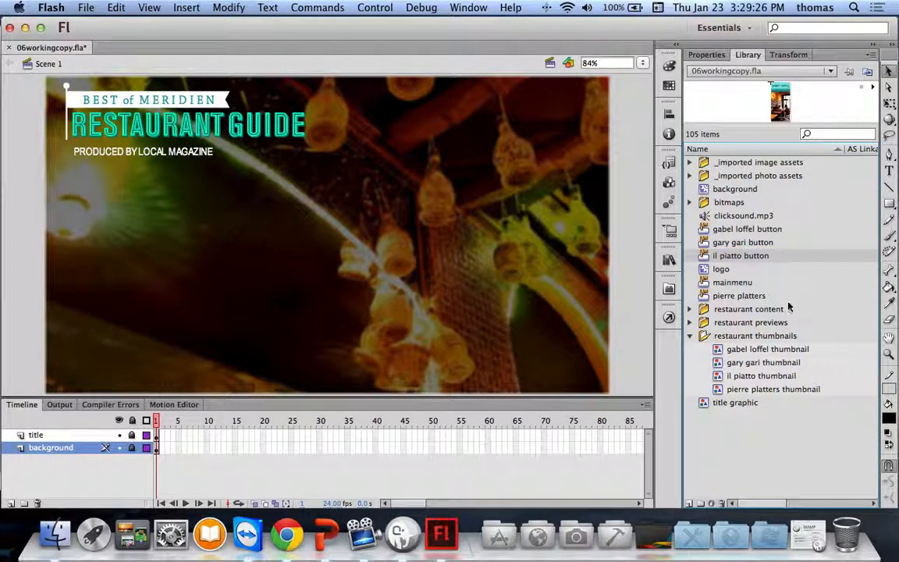
{"action": "left_click", "coordinate": [741, 296]}
{"action": "right_click", "coordinate": [741, 296]}
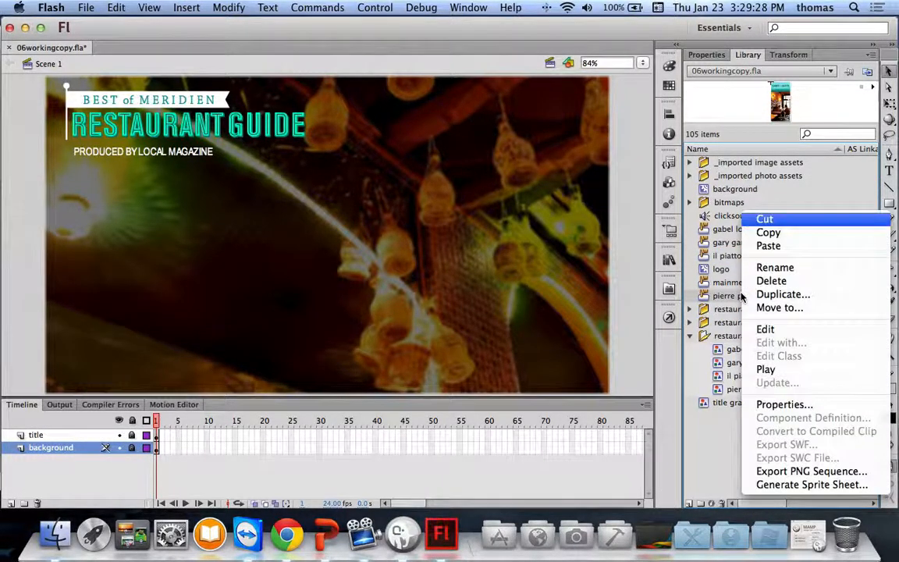
{"action": "left_click", "coordinate": [773, 266]}
{"action": "left_click", "coordinate": [773, 296]}
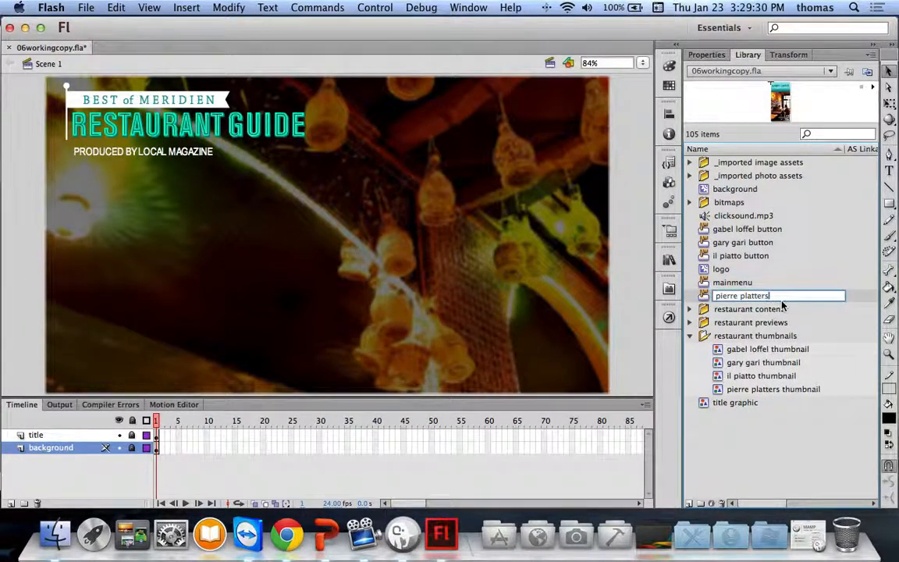
{"action": "type", "text": "button"}
{"action": "key", "text": "Return"}
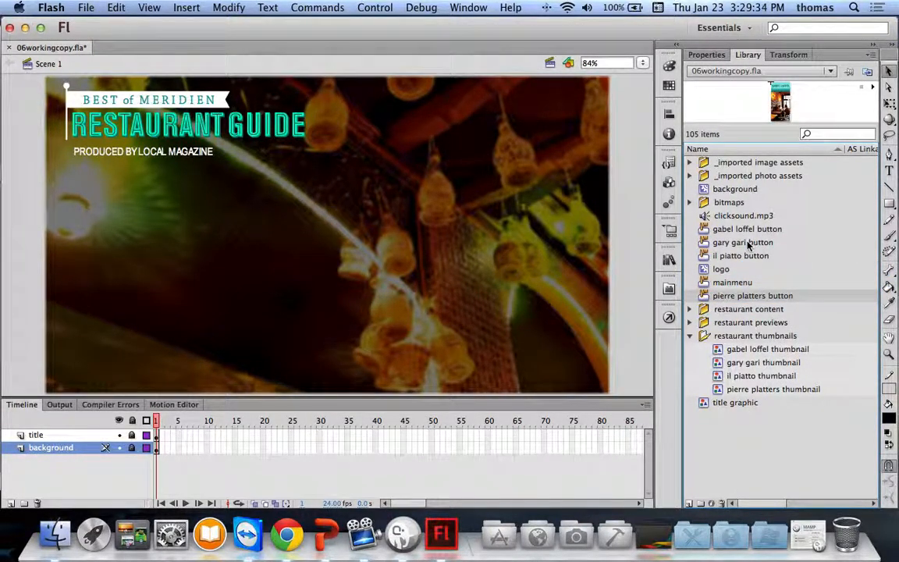
- Open the gary gari button symbol from the library for editing
{"action": "left_click", "coordinate": [705, 243]}
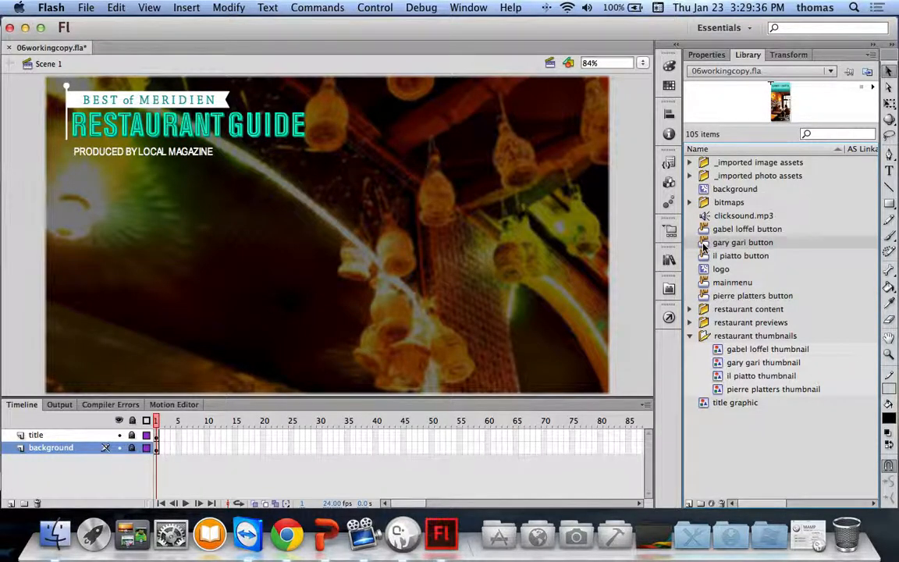
{"action": "double_click", "coordinate": [707, 247]}
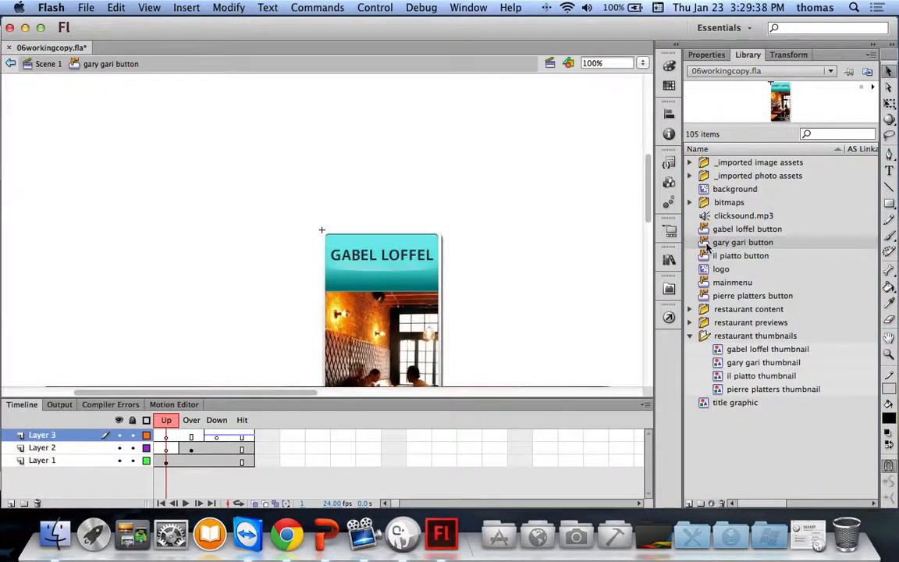
{"action": "scroll", "coordinate": [523, 254], "scroll_direction": "down", "scroll_amount": 5}
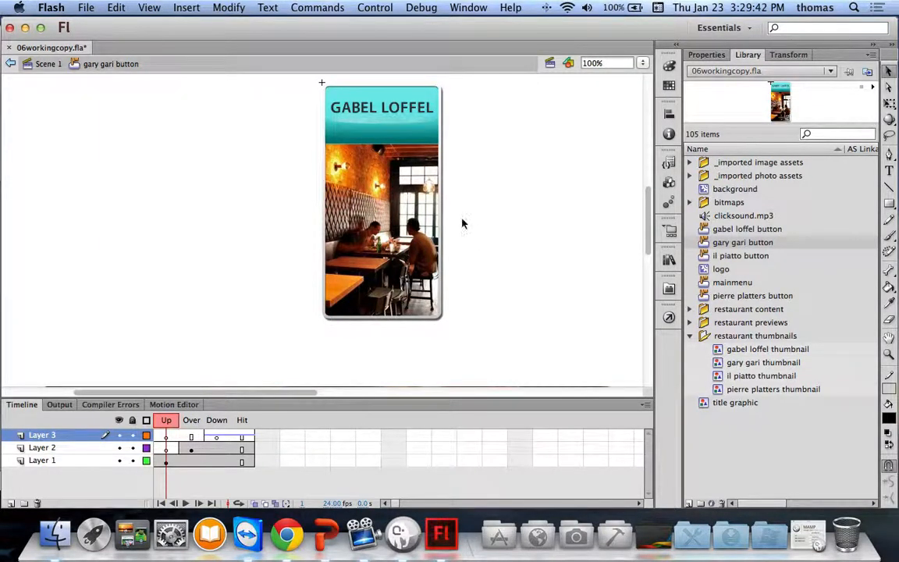
- Swap the gabel loffel thumbnail on Layer 1 of the gary gari button for the gary gari thumbnail
{"action": "left_click", "coordinate": [706, 55]}
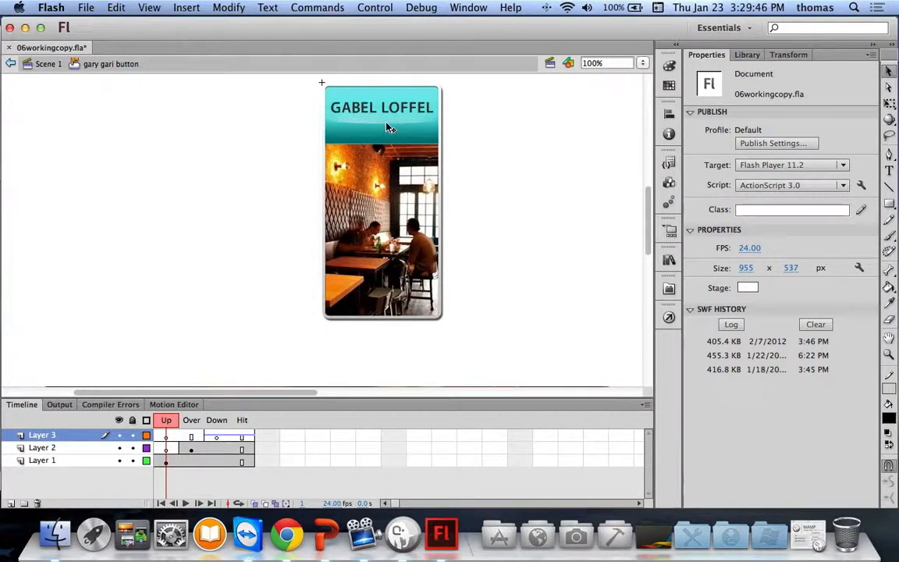
{"action": "left_click", "coordinate": [47, 460]}
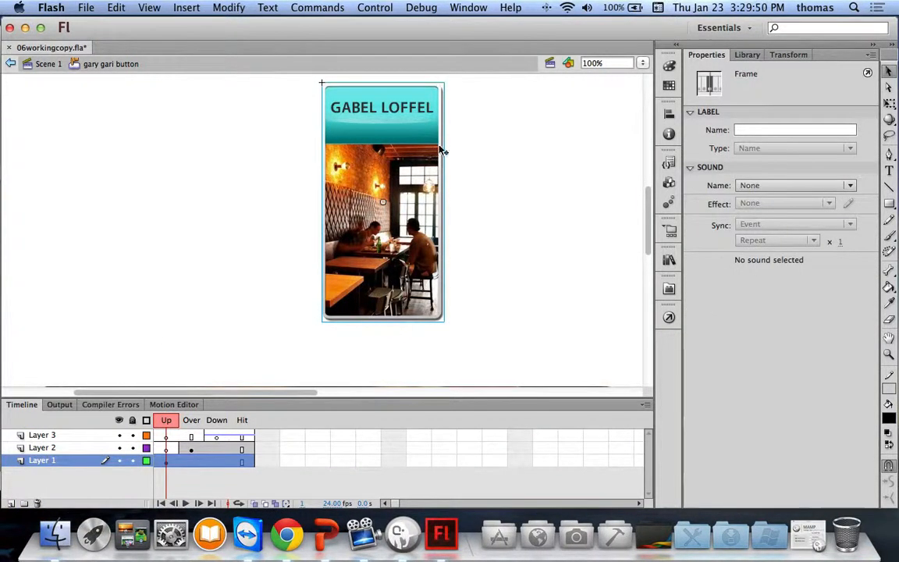
{"action": "left_click", "coordinate": [387, 123]}
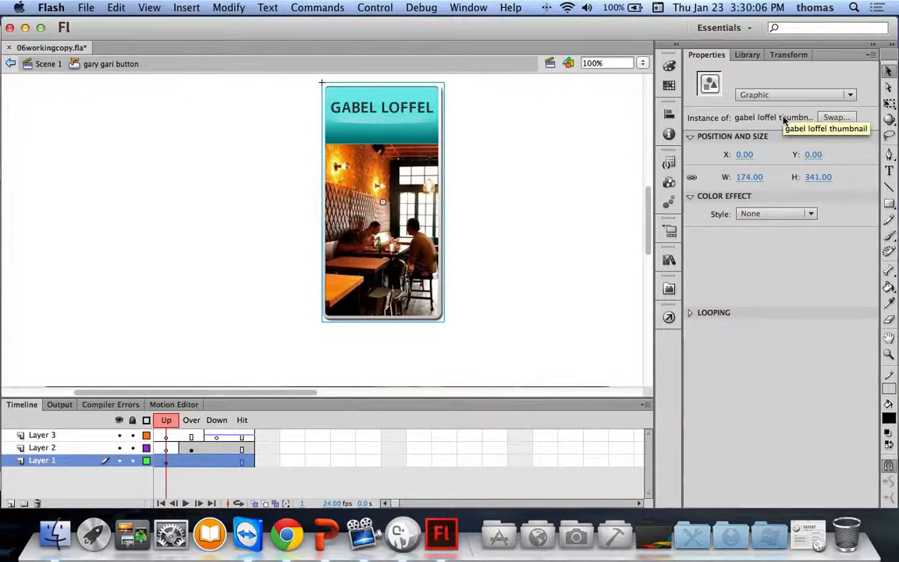
{"action": "left_click", "coordinate": [836, 118]}
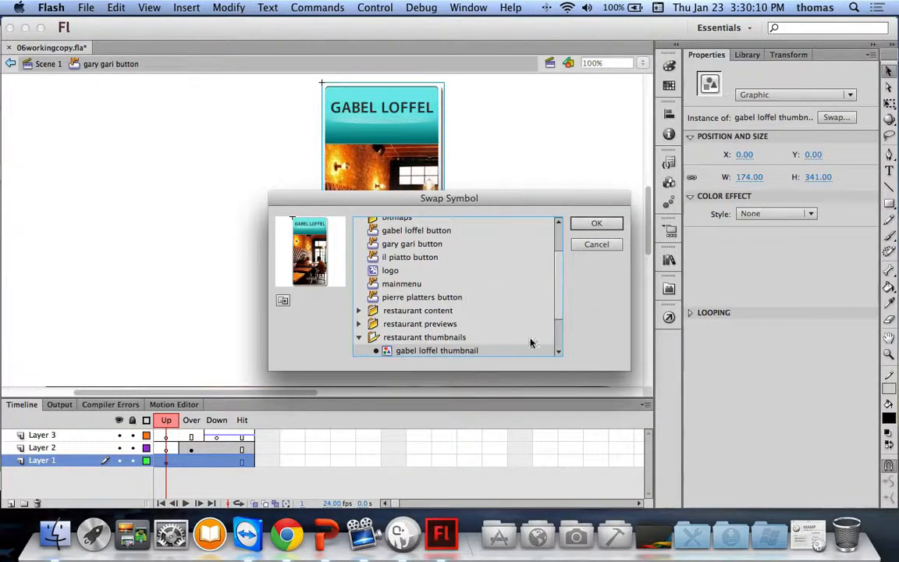
{"action": "scroll", "coordinate": [559, 321], "scroll_direction": "down", "scroll_amount": 3}
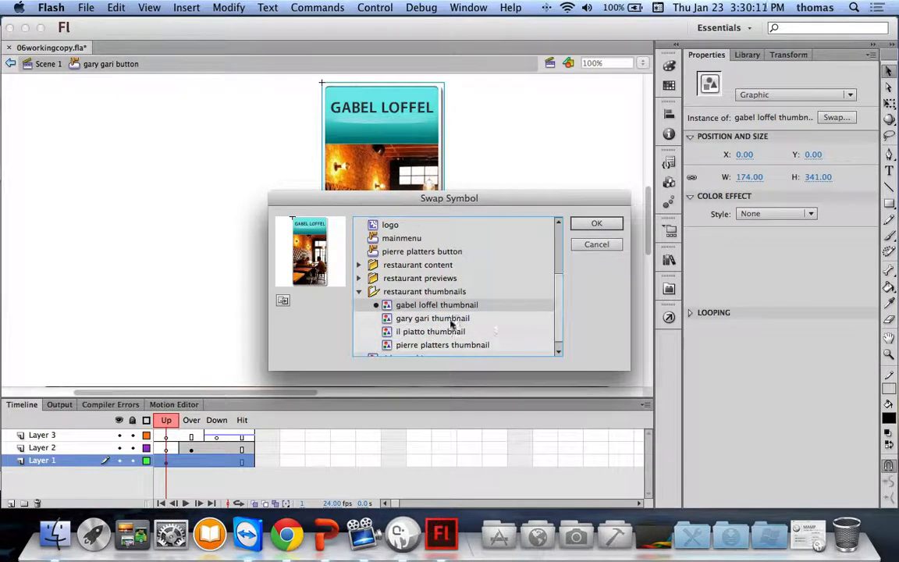
{"action": "left_click", "coordinate": [450, 320]}
{"action": "left_click", "coordinate": [596, 223]}
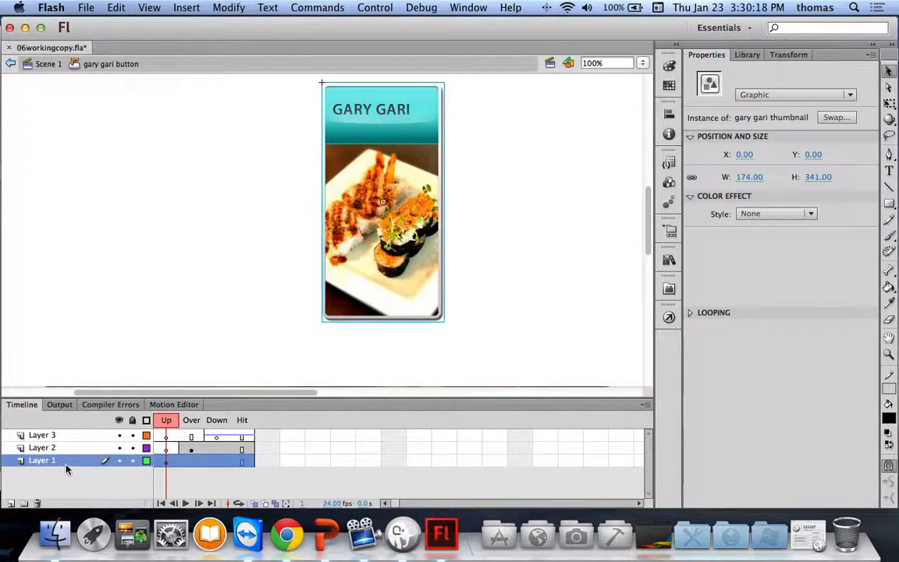
{"action": "left_click", "coordinate": [283, 251]}
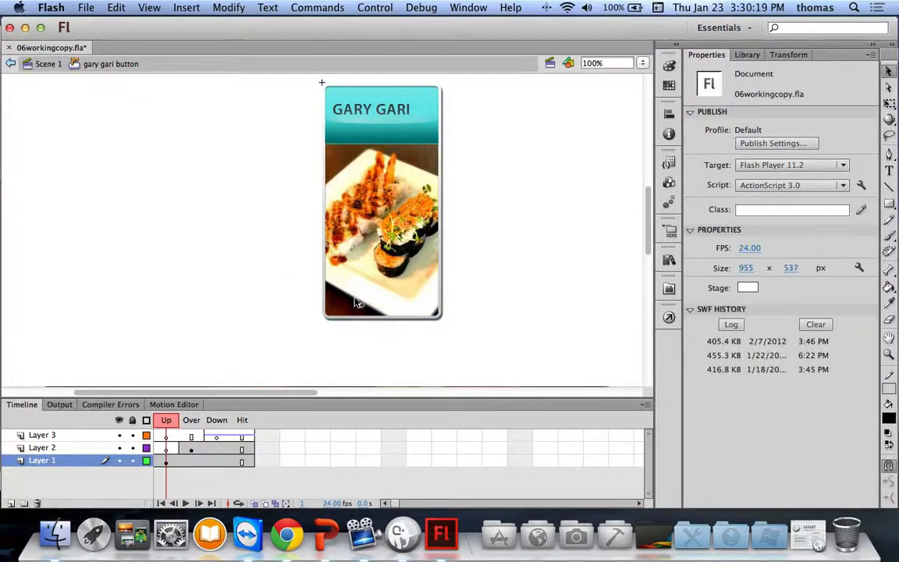
{"action": "left_click", "coordinate": [423, 262]}
- Swap the info box in the gary gari button's Over state on Layer 2 for gary gari over info
{"action": "left_click", "coordinate": [53, 449]}
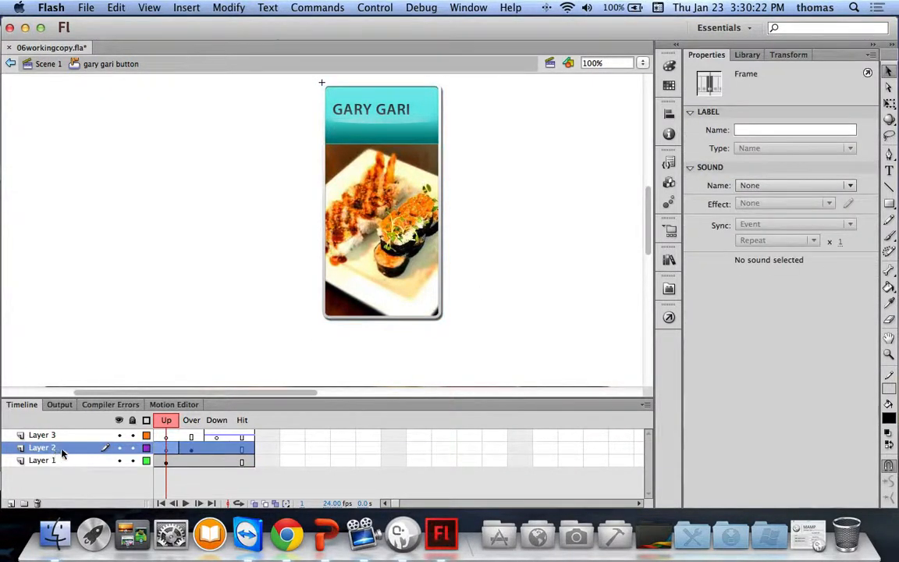
{"action": "left_click", "coordinate": [192, 437]}
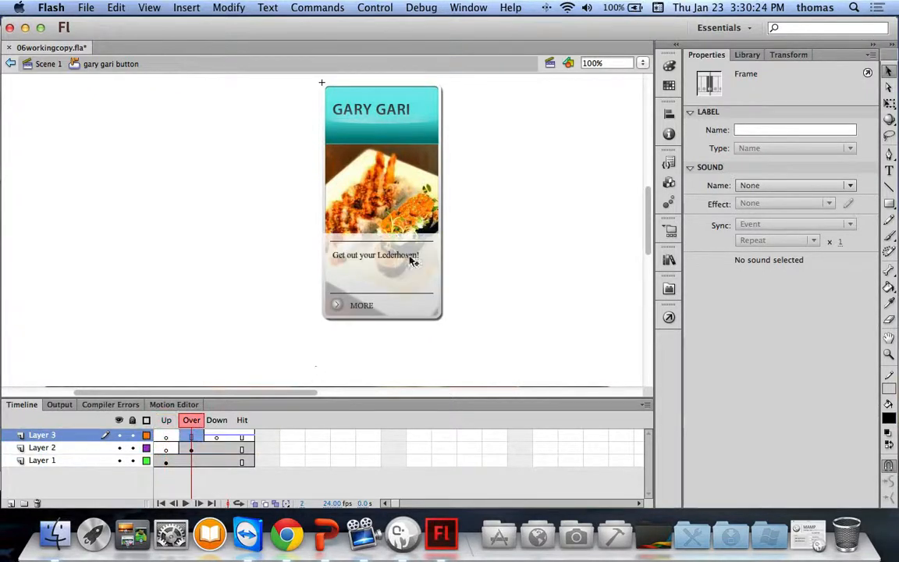
{"action": "left_click", "coordinate": [342, 240]}
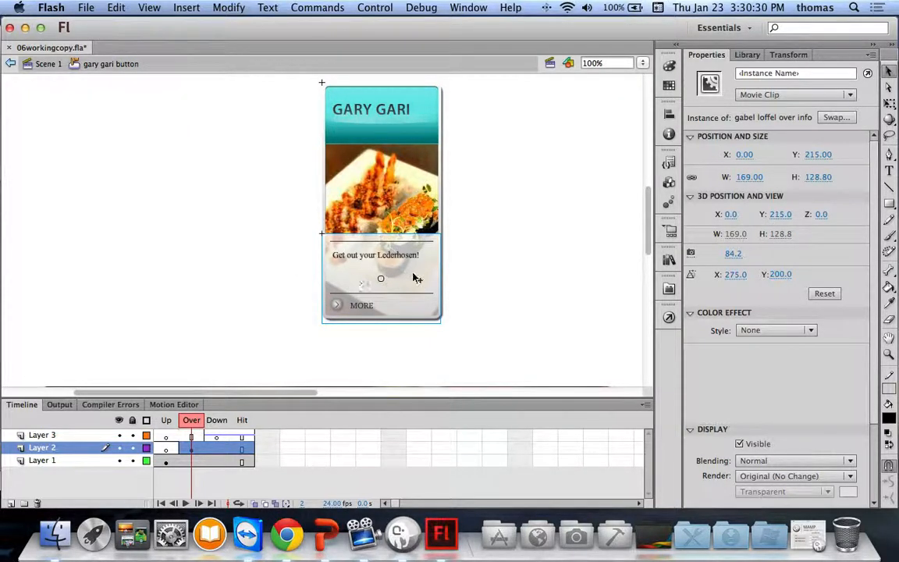
{"action": "left_click", "coordinate": [835, 119]}
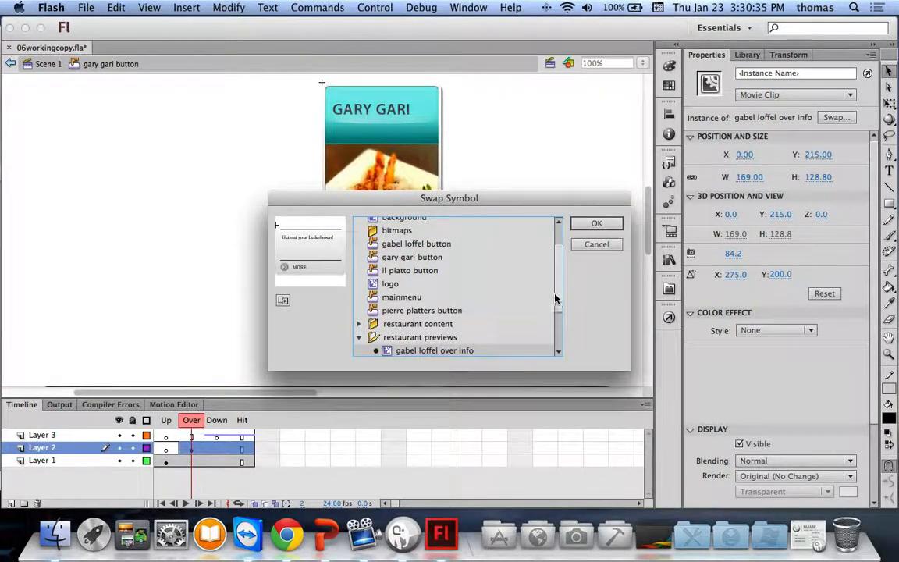
{"action": "scroll", "coordinate": [557, 307], "scroll_direction": "down", "scroll_amount": 1}
{"action": "scroll", "coordinate": [486, 330], "scroll_direction": "down", "scroll_amount": 1}
{"action": "left_click", "coordinate": [455, 328]}
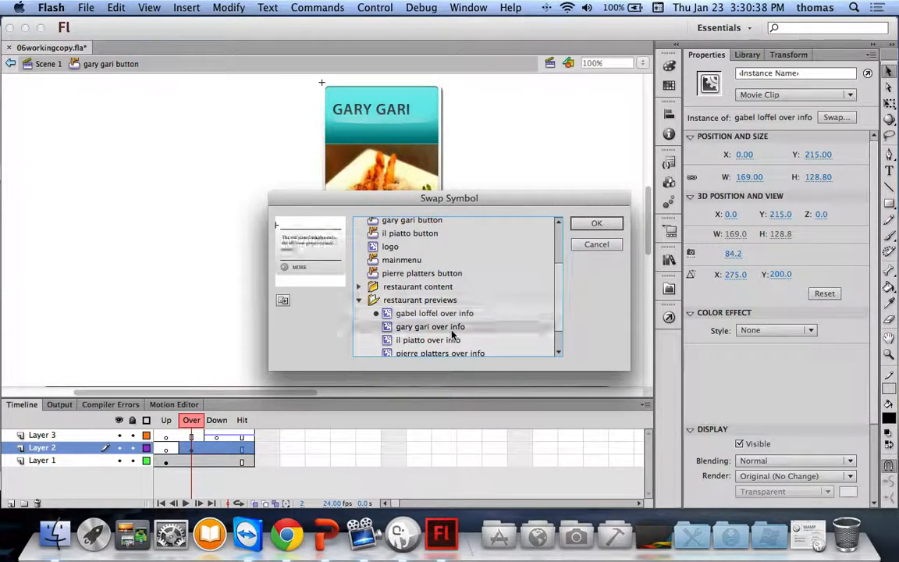
{"action": "left_click", "coordinate": [598, 224]}
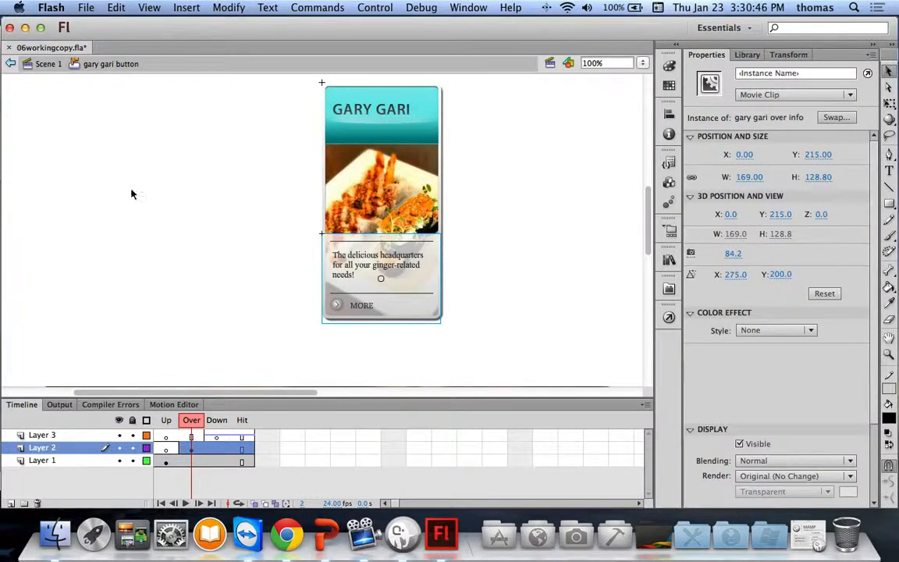
- Return to Scene 1 and open the il piatto button symbol from the library for editing
{"action": "left_click", "coordinate": [44, 64]}
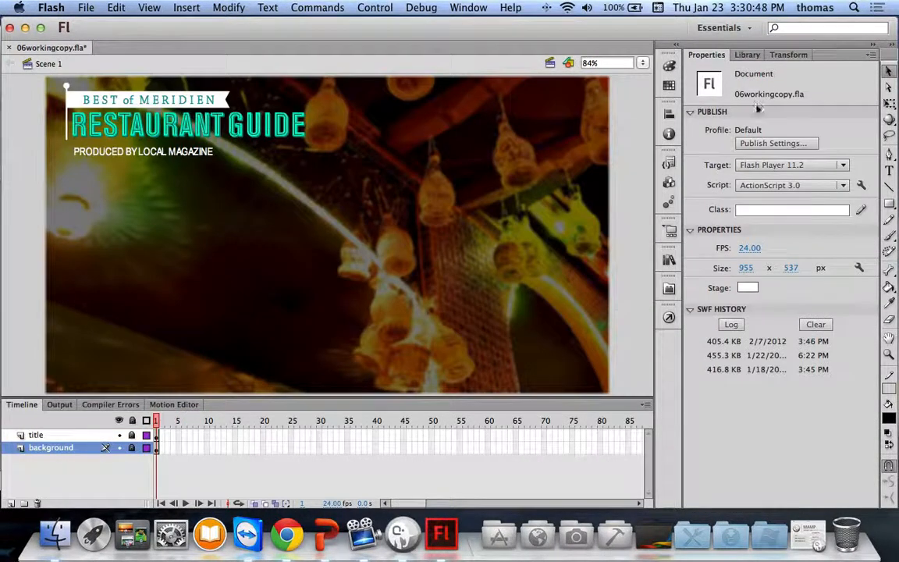
{"action": "left_click", "coordinate": [747, 55]}
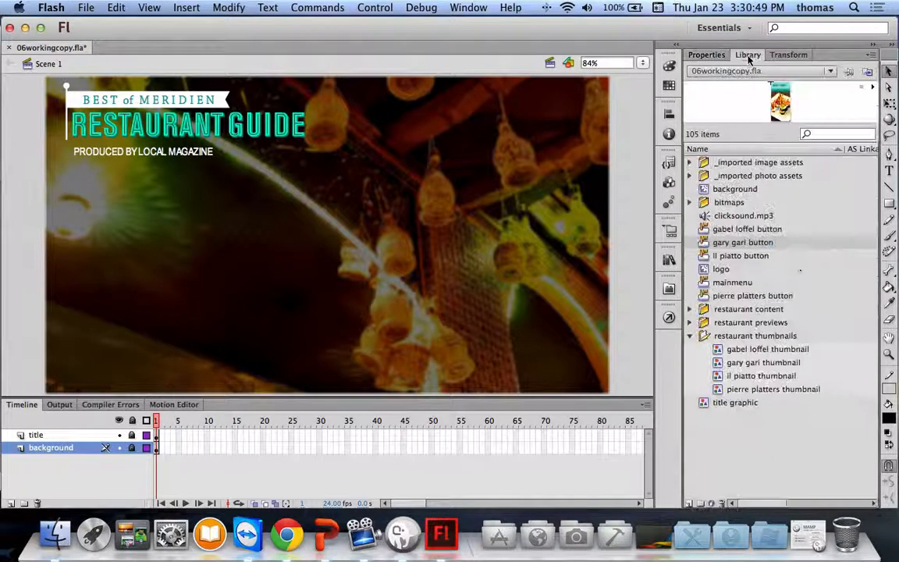
{"action": "right_click", "coordinate": [705, 254]}
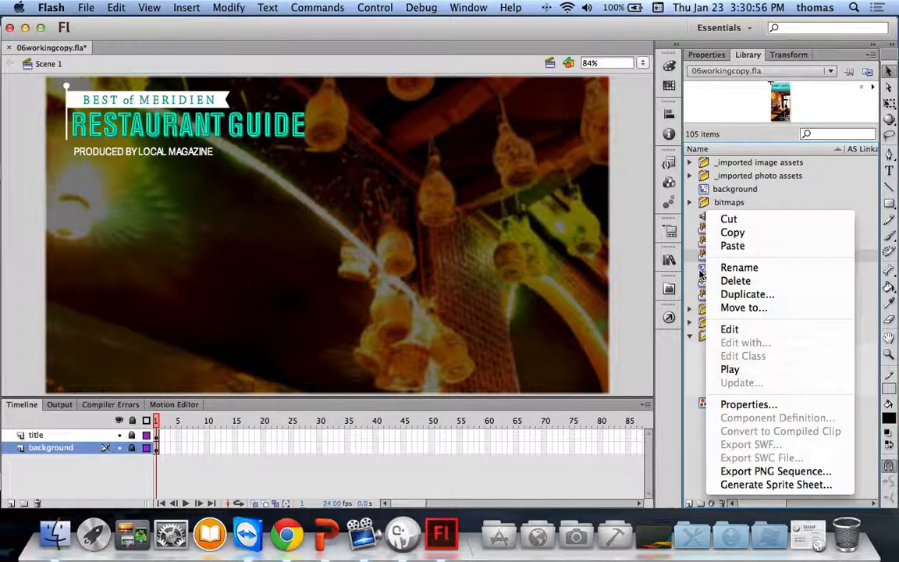
{"action": "left_click", "coordinate": [842, 57]}
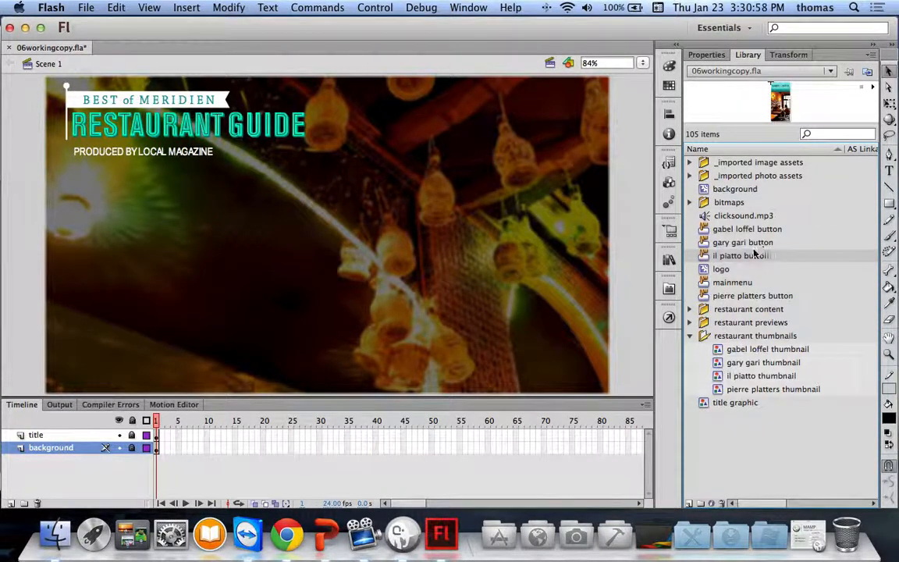
{"action": "double_click", "coordinate": [706, 261]}
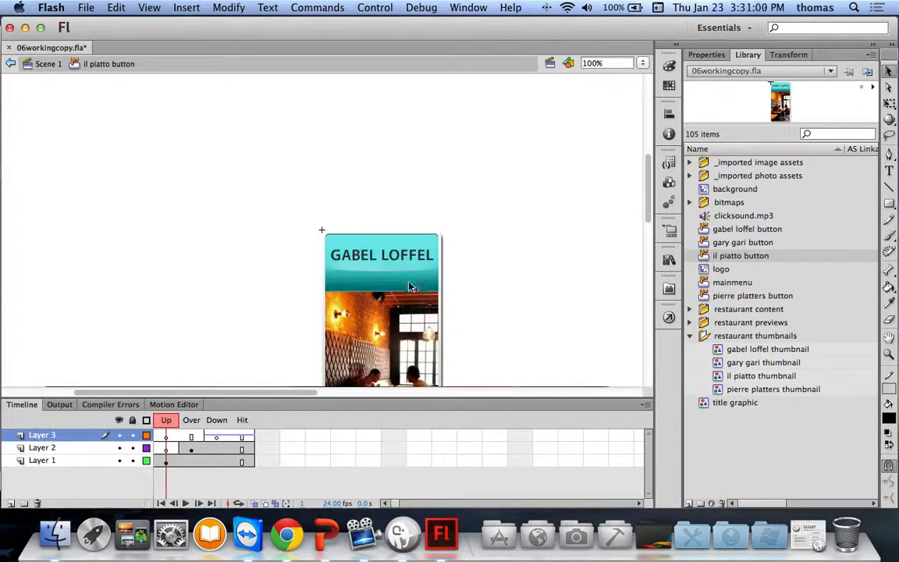
- Swap the gabel loffel thumbnail on Layer 1 of the il piatto button for the il piatto thumbnail
{"action": "left_click", "coordinate": [62, 461]}
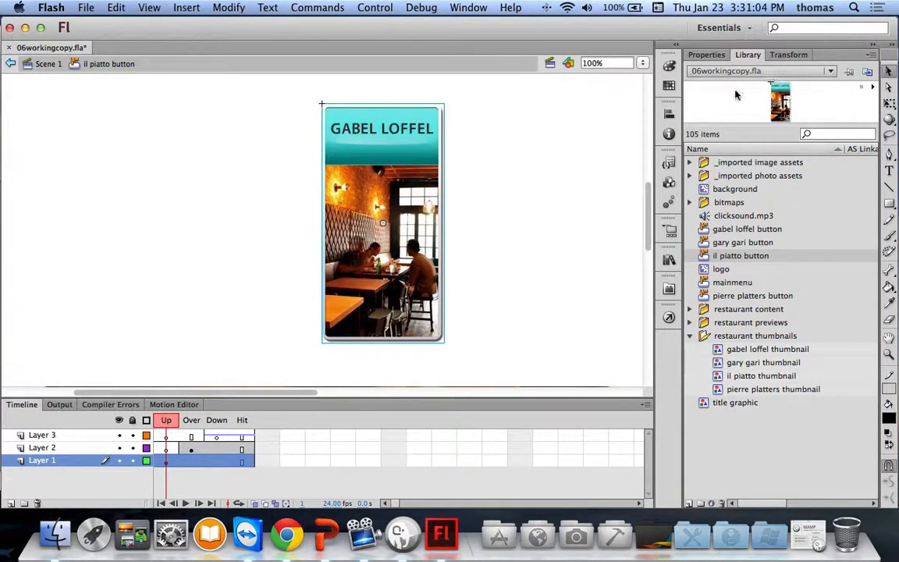
{"action": "left_click", "coordinate": [706, 55]}
{"action": "left_click", "coordinate": [836, 117]}
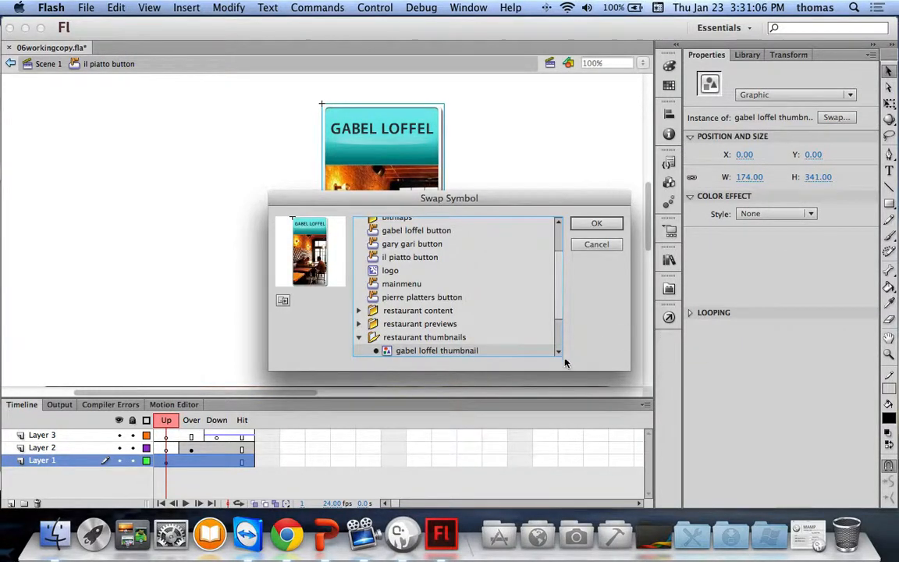
{"action": "left_click_drag", "start_coordinate": [557, 258], "coordinate": [558, 306]}
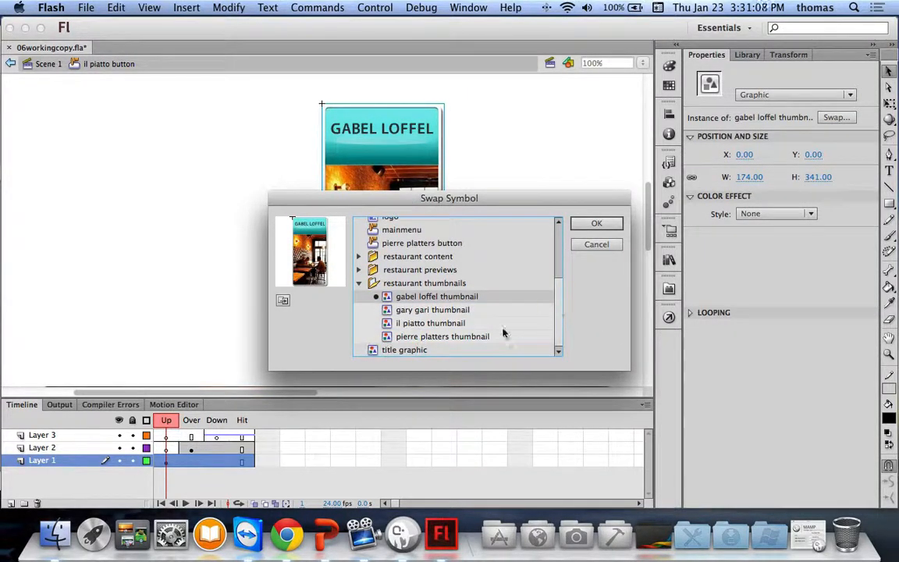
{"action": "left_click", "coordinate": [432, 325]}
{"action": "left_click", "coordinate": [594, 225]}
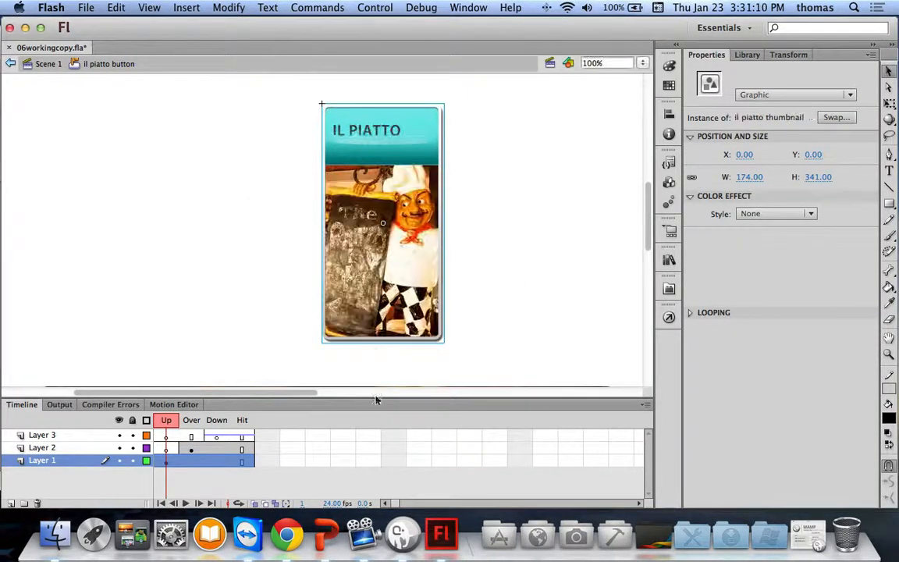
- Swap the info box in the il piatto button's Over state for il piatto over info and return to Scene 1
{"action": "left_click", "coordinate": [195, 436]}
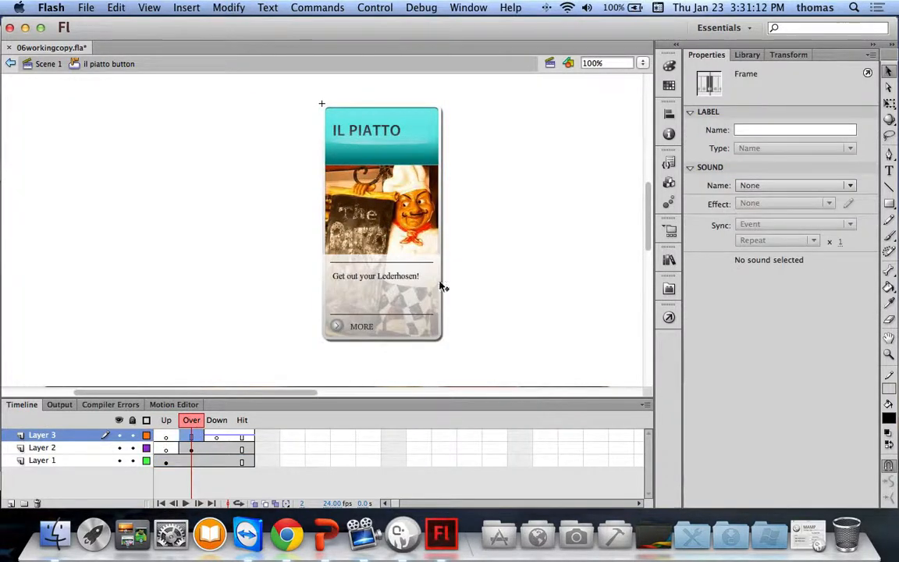
{"action": "left_click", "coordinate": [381, 283]}
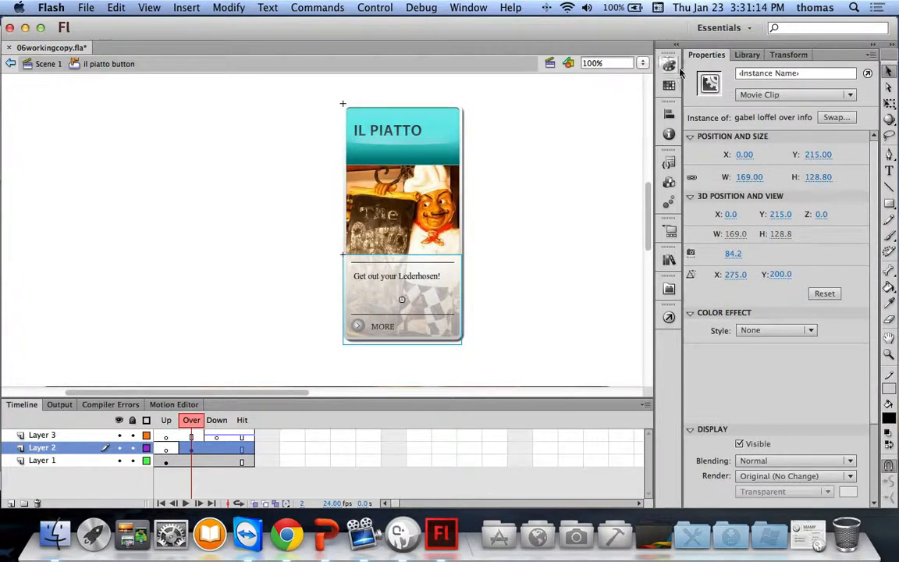
{"action": "left_click", "coordinate": [833, 117]}
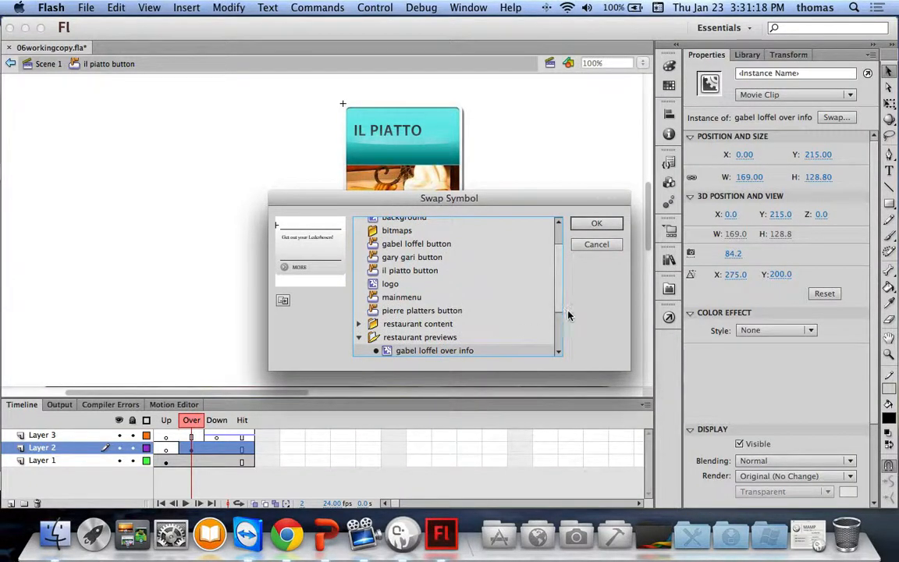
{"action": "scroll", "coordinate": [503, 300], "scroll_direction": "down", "scroll_amount": 5}
{"action": "left_click", "coordinate": [425, 320]}
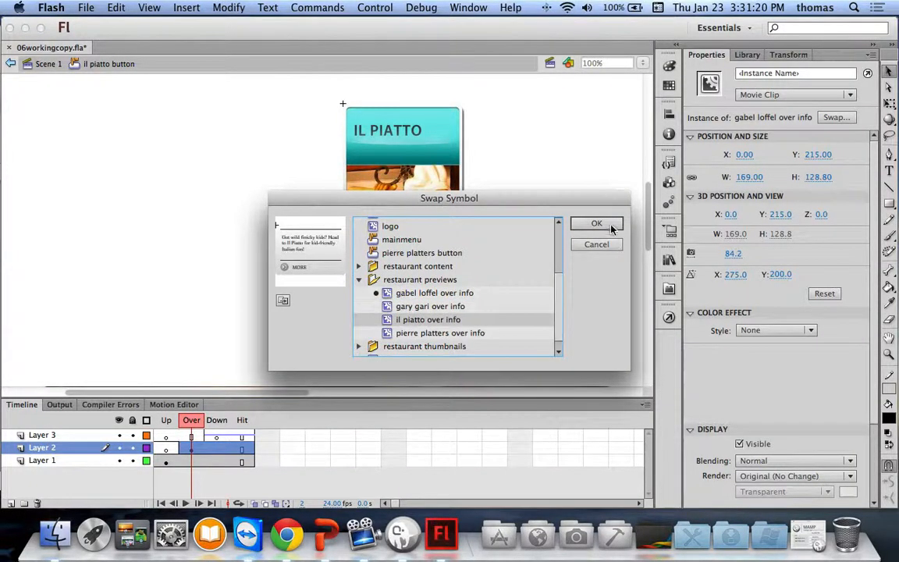
{"action": "left_click", "coordinate": [596, 224]}
{"action": "left_click", "coordinate": [546, 265]}
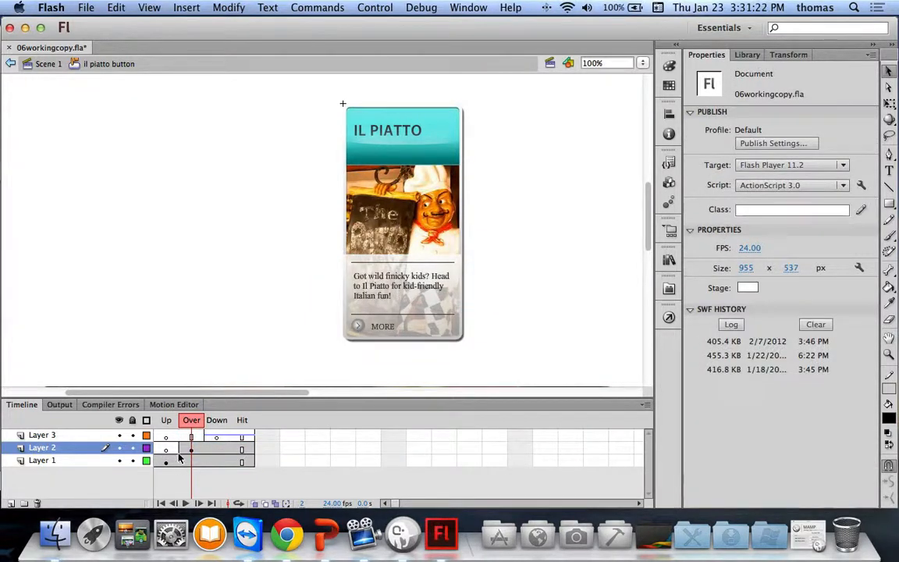
{"action": "left_click", "coordinate": [48, 63]}
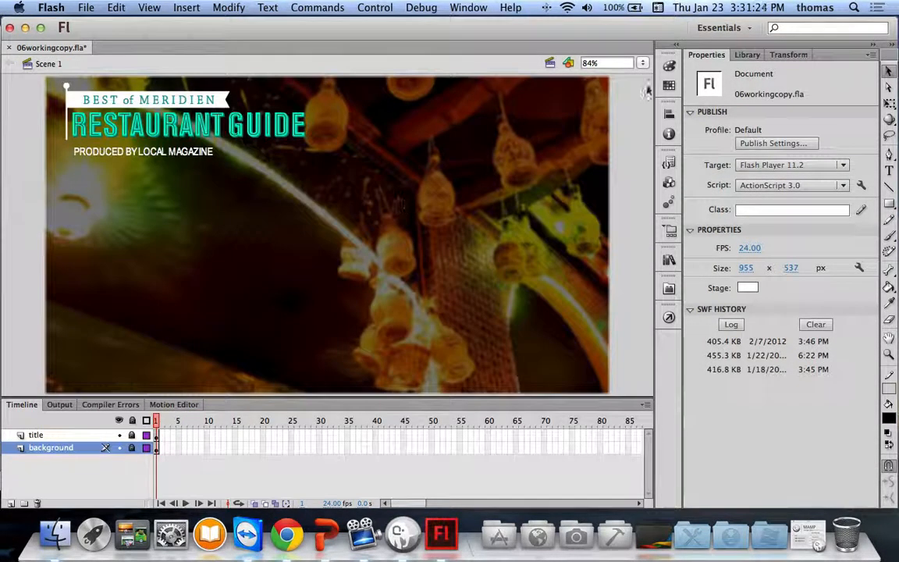
- Open the pierre platters button symbol for editing and swap its gabel loffel thumbnail on Layer 1 for the pierre platters thumbnail
{"action": "left_click", "coordinate": [747, 55]}
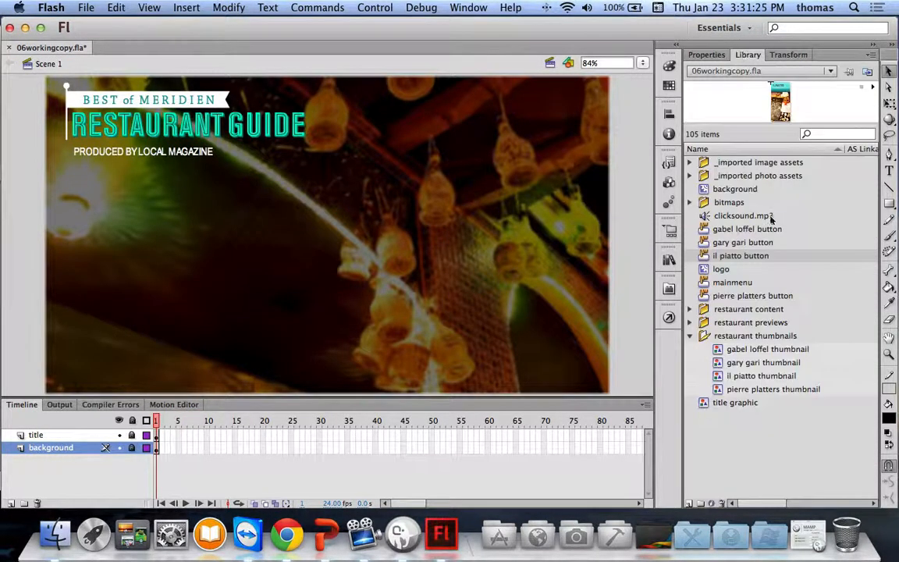
{"action": "double_click", "coordinate": [724, 294]}
{"action": "left_click", "coordinate": [347, 277]}
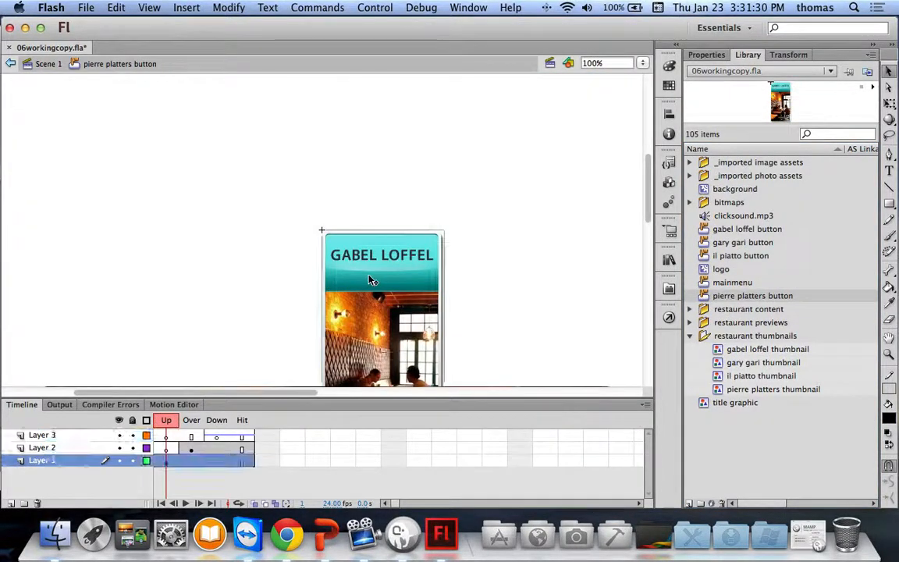
{"action": "left_click", "coordinate": [705, 55]}
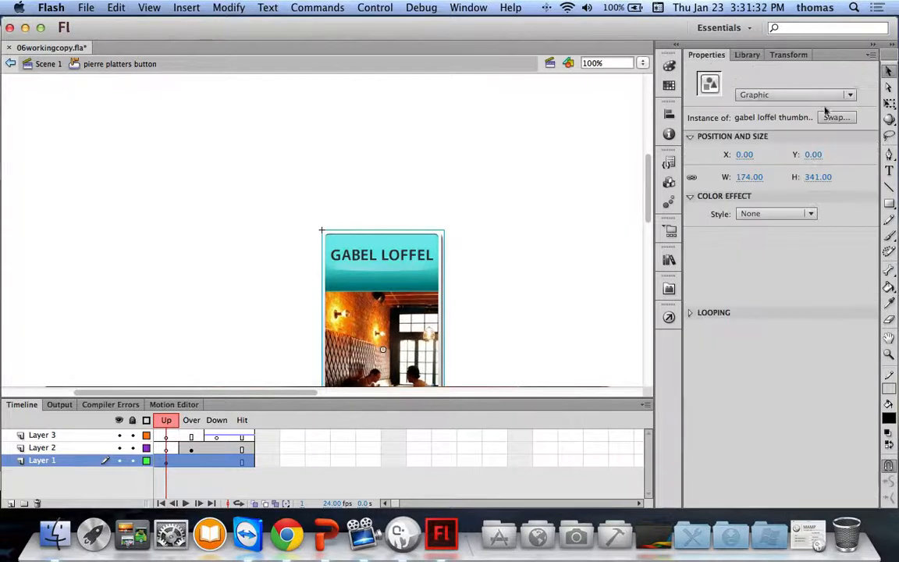
{"action": "left_click", "coordinate": [834, 117]}
{"action": "left_click_drag", "start_coordinate": [557, 287], "coordinate": [558, 334]}
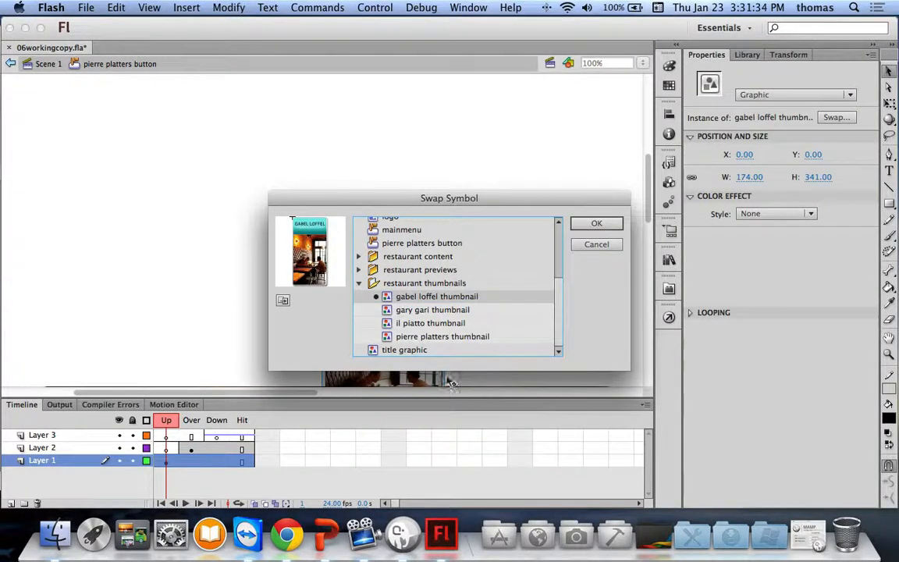
{"action": "left_click", "coordinate": [449, 336]}
{"action": "left_click", "coordinate": [592, 245]}
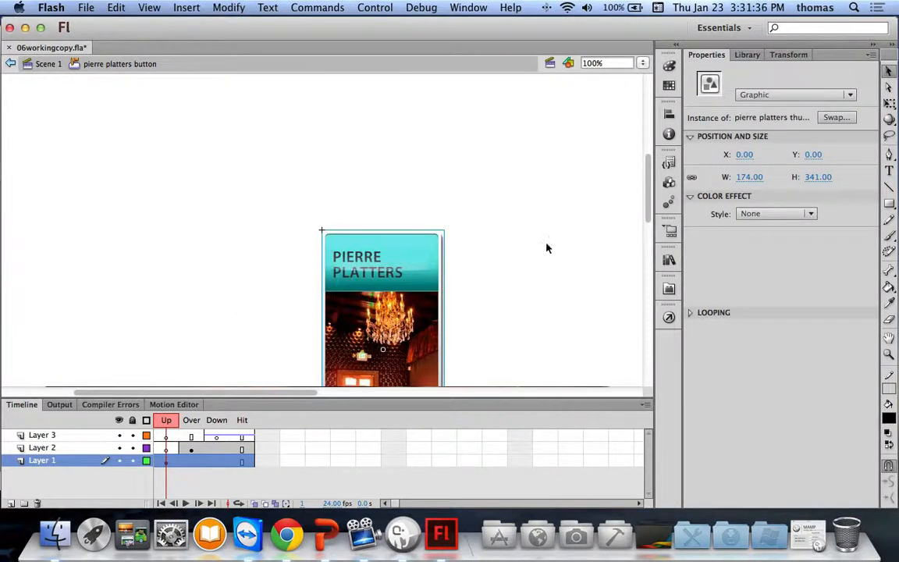
- Swap the info box in the pierre platters button's Over state on Layer 2 for pierre platters over info
{"action": "left_click", "coordinate": [191, 437]}
{"action": "left_click", "coordinate": [499, 332]}
{"action": "scroll", "coordinate": [498, 333], "scroll_direction": "down", "scroll_amount": 5}
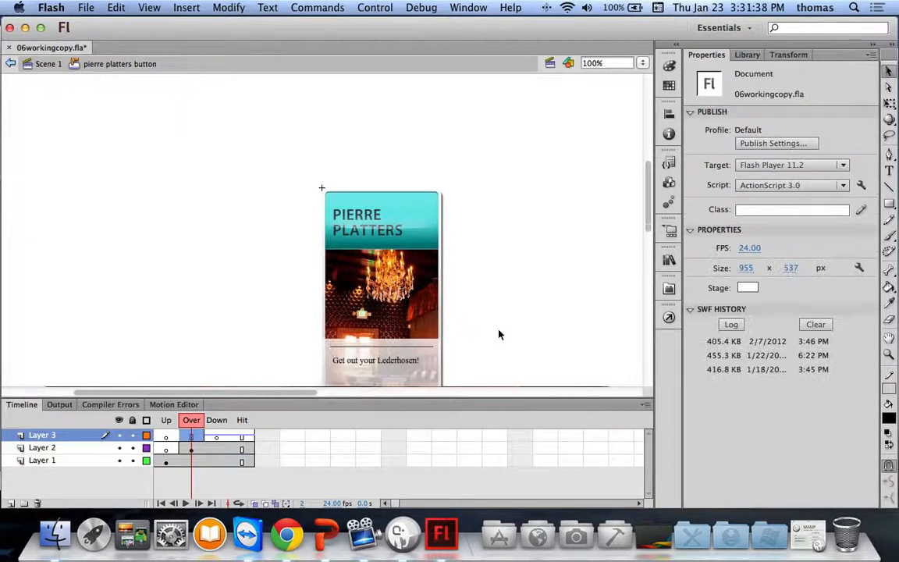
{"action": "left_click", "coordinate": [387, 258]}
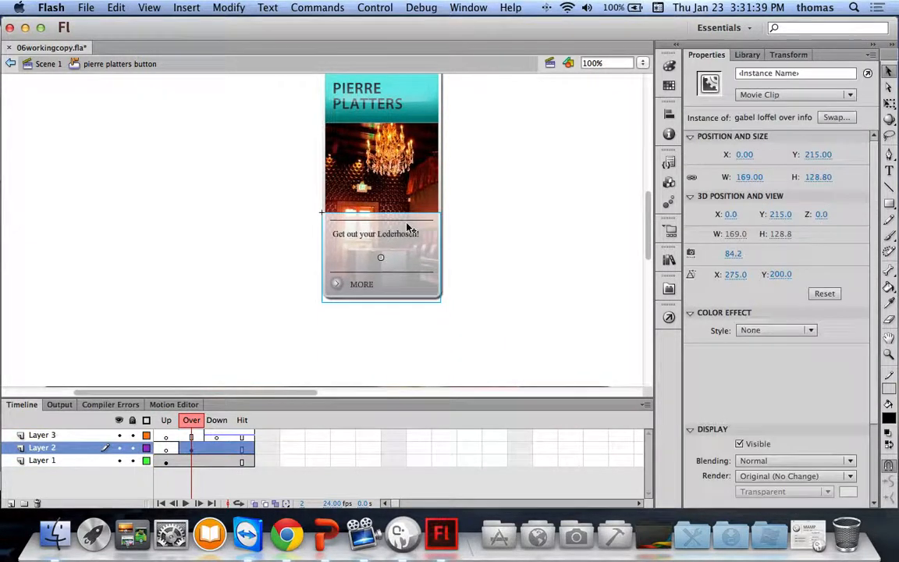
{"action": "left_click", "coordinate": [836, 118]}
{"action": "scroll", "coordinate": [545, 297], "scroll_direction": "down", "scroll_amount": 3}
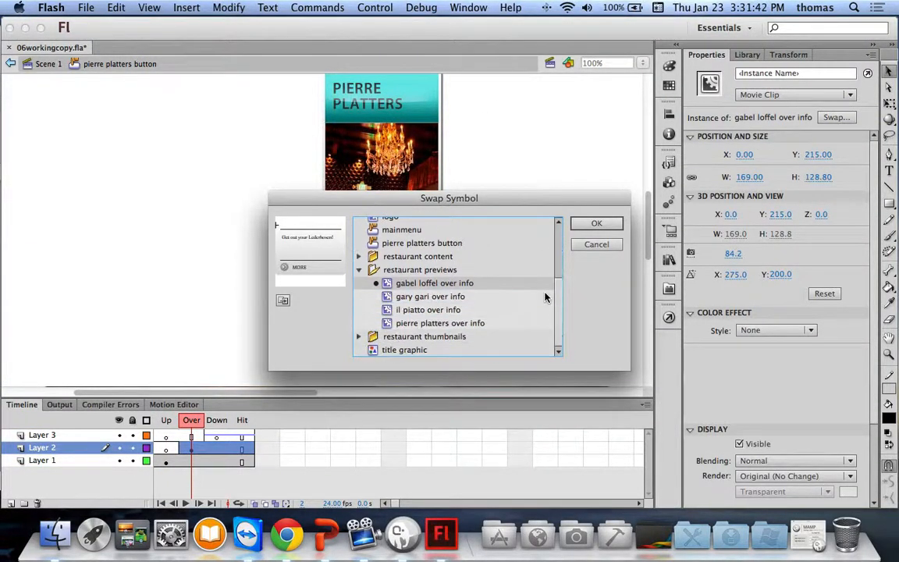
{"action": "left_click", "coordinate": [449, 322]}
{"action": "left_click", "coordinate": [597, 224]}
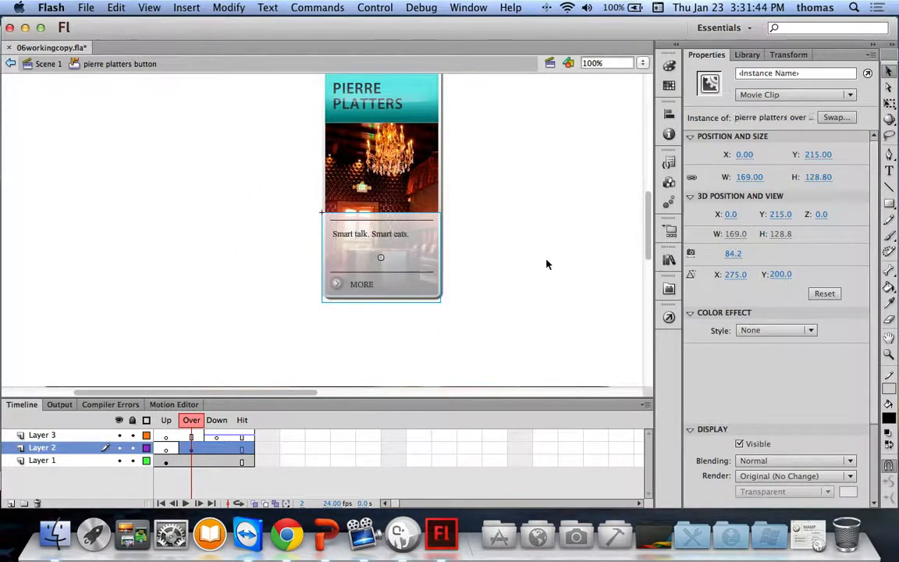
- Return to Scene 1 and save the document
{"action": "left_click", "coordinate": [349, 367]}
{"action": "left_click", "coordinate": [43, 63]}
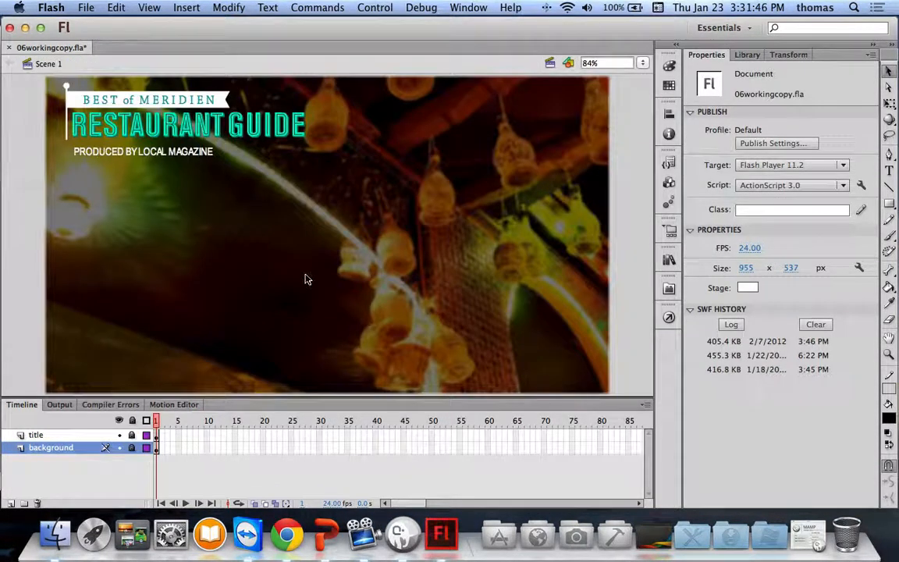
{"action": "key", "text": "super+s"}
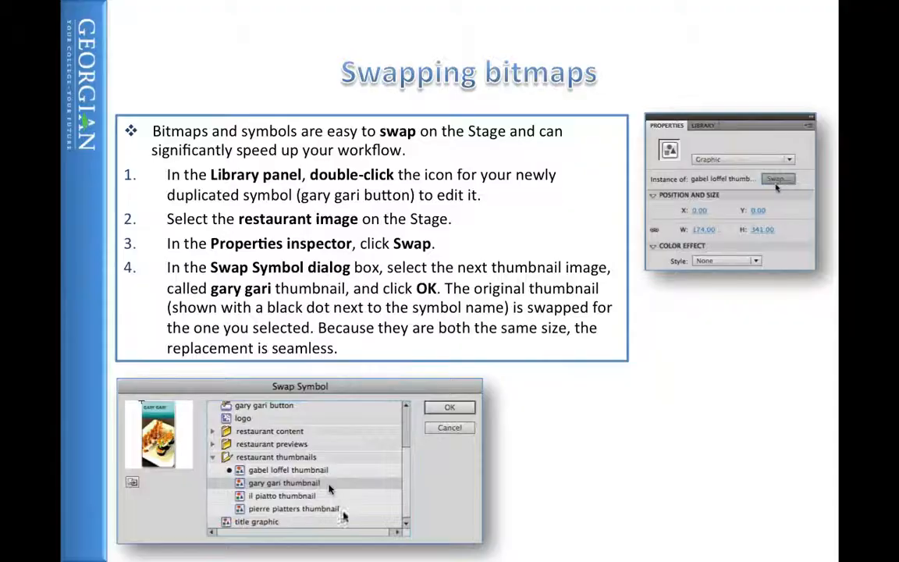
{"action": "key", "text": "Right"}
{"action": "key", "text": "Right"}
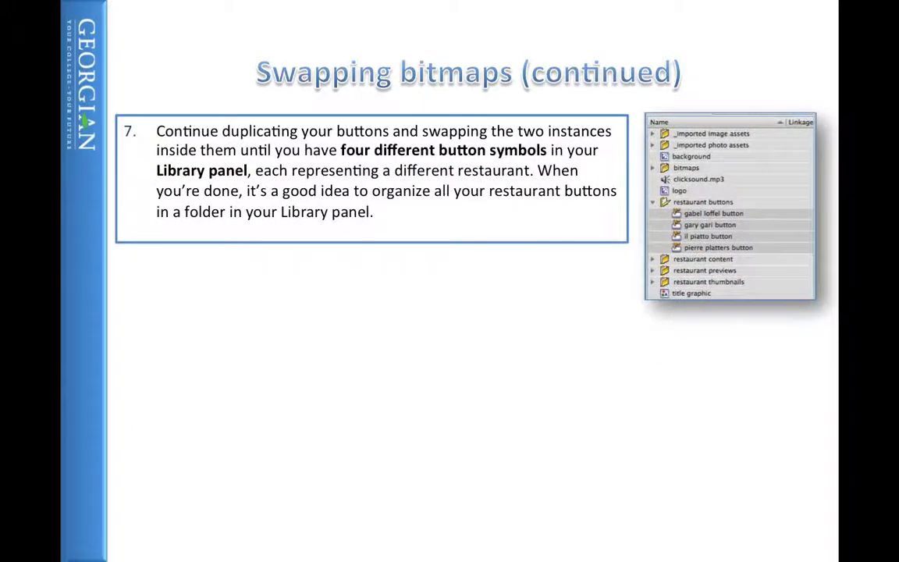
{"action": "key", "text": "Right"}
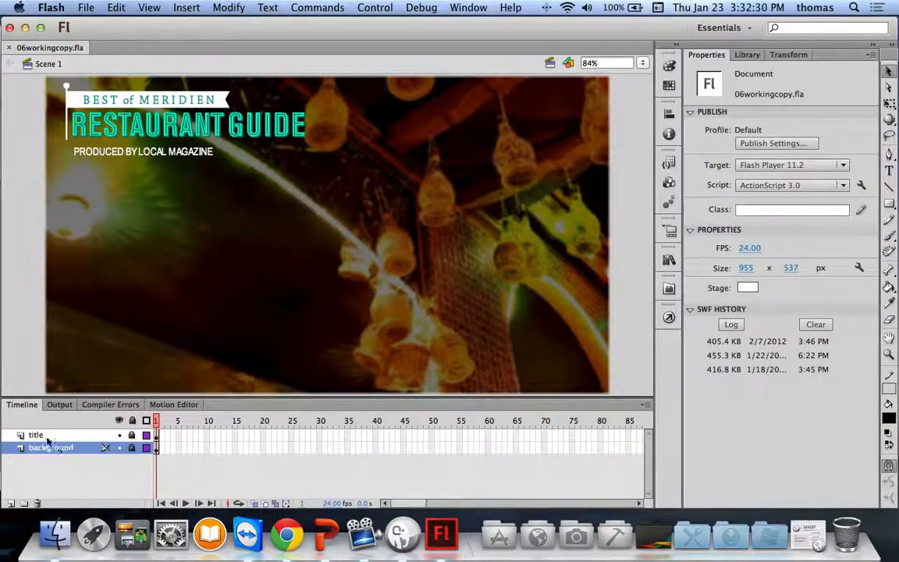
- Insert a new layer above the title layer and name it buttons
{"action": "left_click", "coordinate": [45, 436]}
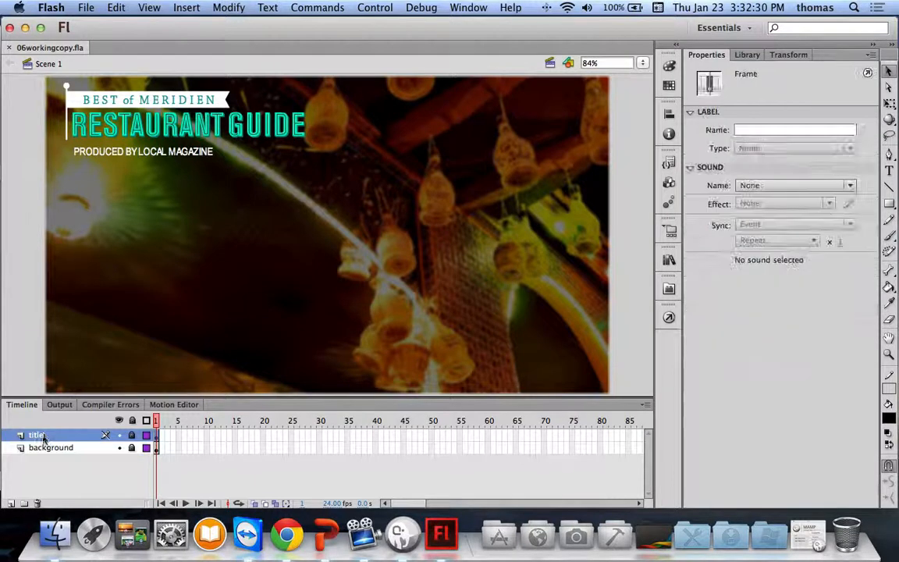
{"action": "left_click", "coordinate": [10, 503]}
{"action": "double_click", "coordinate": [57, 435]}
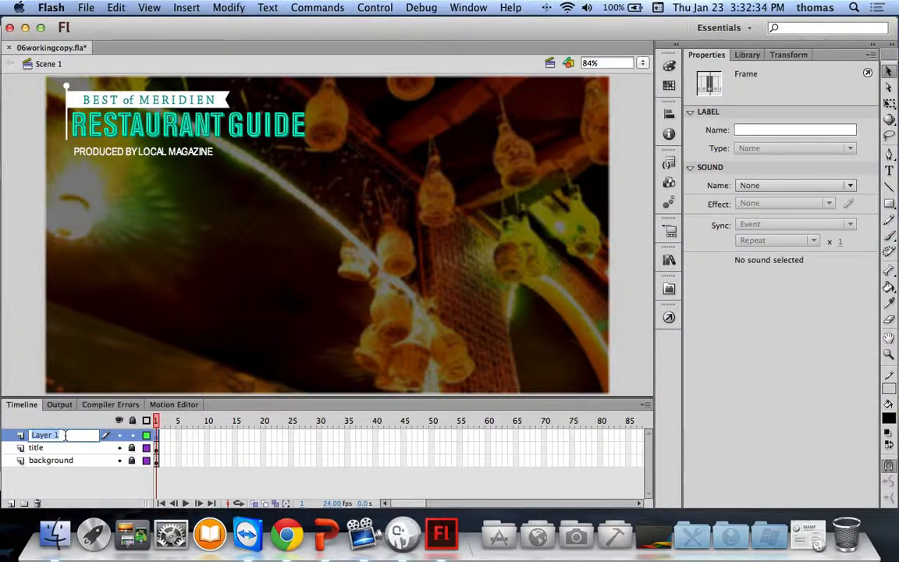
{"action": "type", "text": "buttons"}
{"action": "key", "text": "Return"}
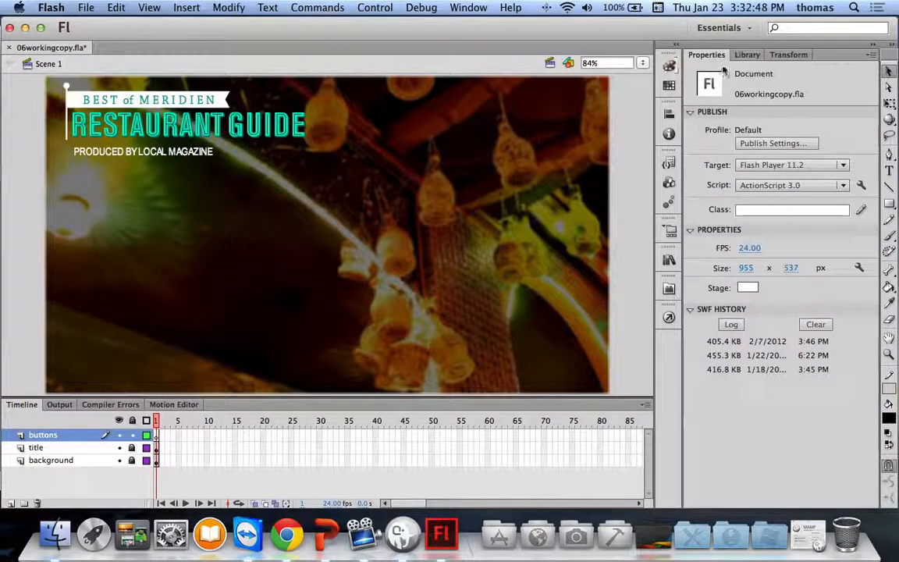
- Place the gabel loffel button and the gary gari button side by side on the Stage, below the title
{"action": "left_click", "coordinate": [747, 55]}
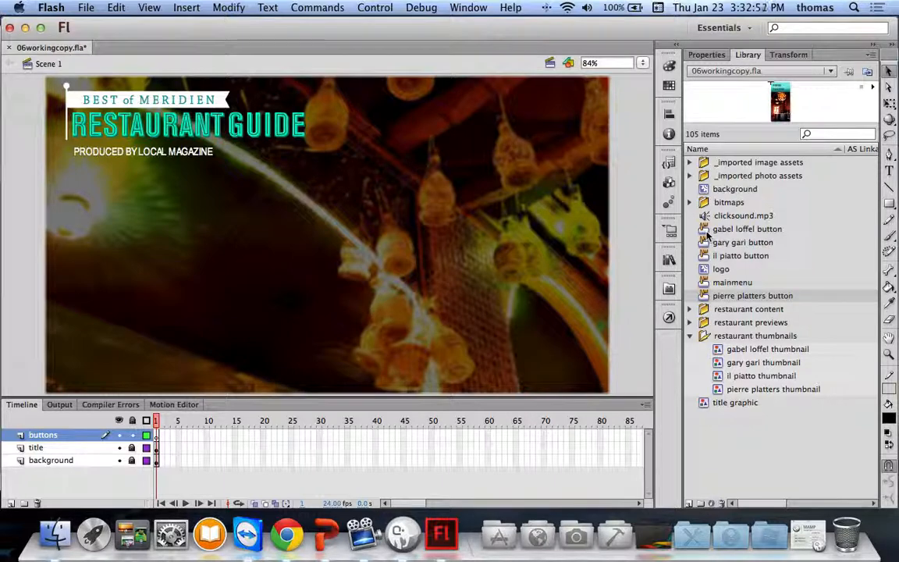
{"action": "left_click_drag", "start_coordinate": [747, 229], "coordinate": [181, 261]}
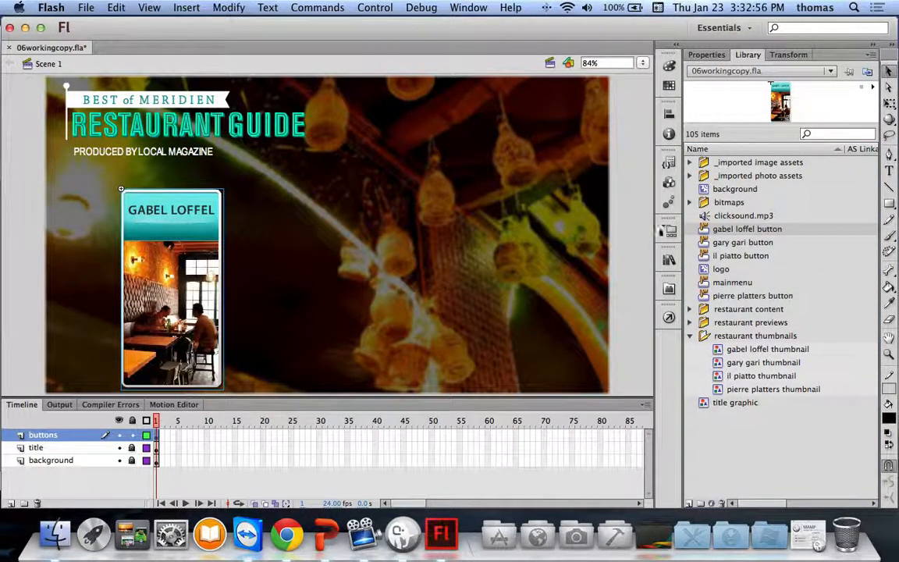
{"action": "left_click_drag", "start_coordinate": [738, 243], "coordinate": [316, 244]}
{"action": "left_click_drag", "start_coordinate": [317, 165], "coordinate": [296, 215]}
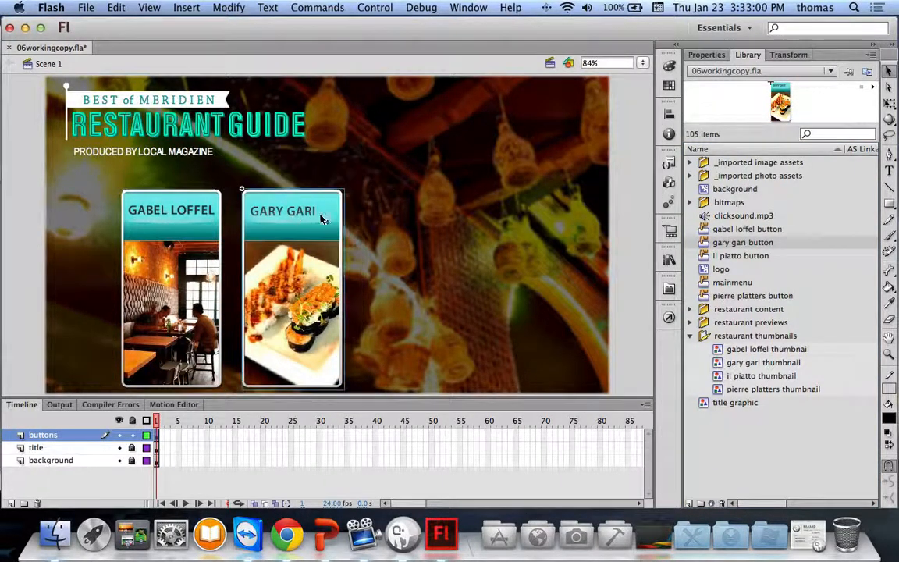
- Add the il piatto button and the pierre platters button to the Stage, continuing the horizontal row beside gary gari
{"action": "left_click", "coordinate": [706, 258]}
{"action": "left_click_drag", "start_coordinate": [706, 260], "coordinate": [425, 247]}
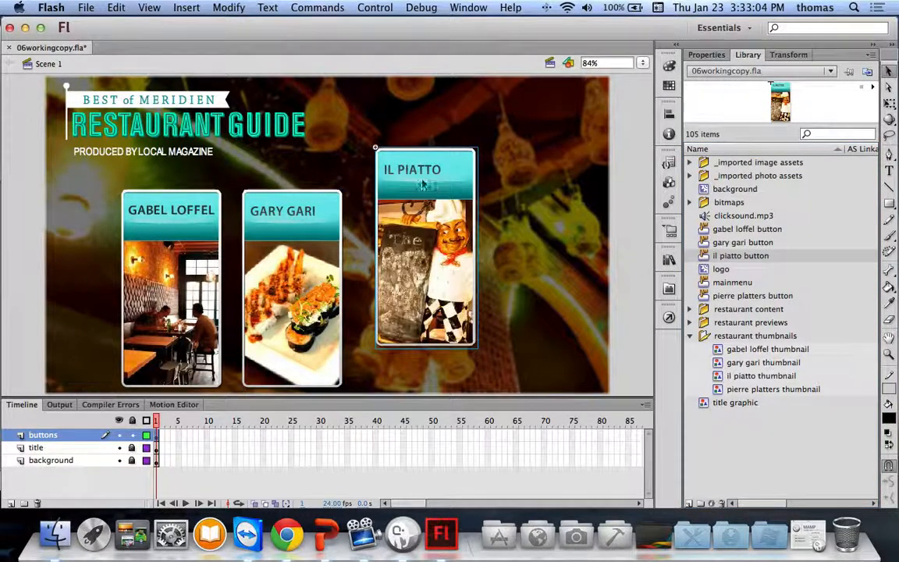
{"action": "left_click_drag", "start_coordinate": [414, 168], "coordinate": [398, 210]}
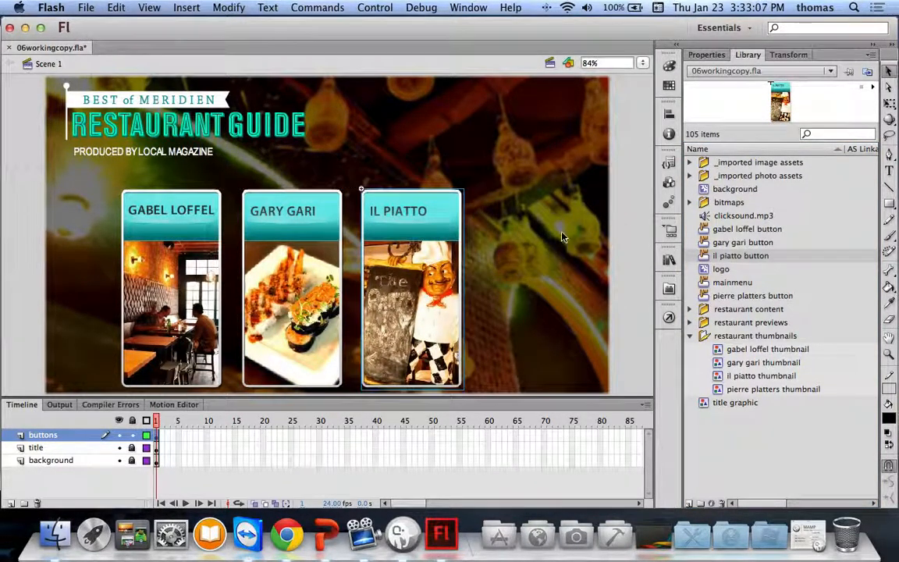
{"action": "left_click", "coordinate": [706, 285]}
{"action": "left_click", "coordinate": [705, 296]}
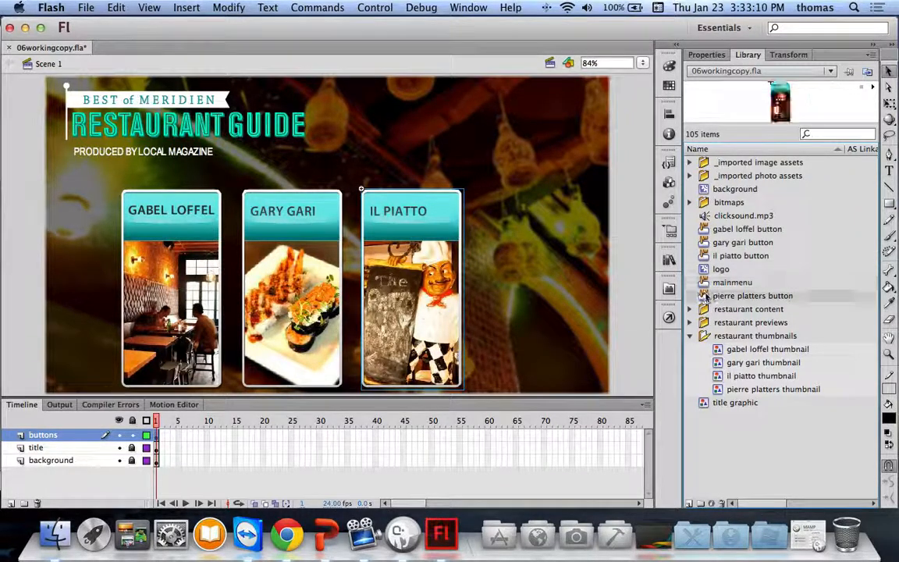
{"action": "left_click_drag", "start_coordinate": [530, 247], "coordinate": [530, 246]}
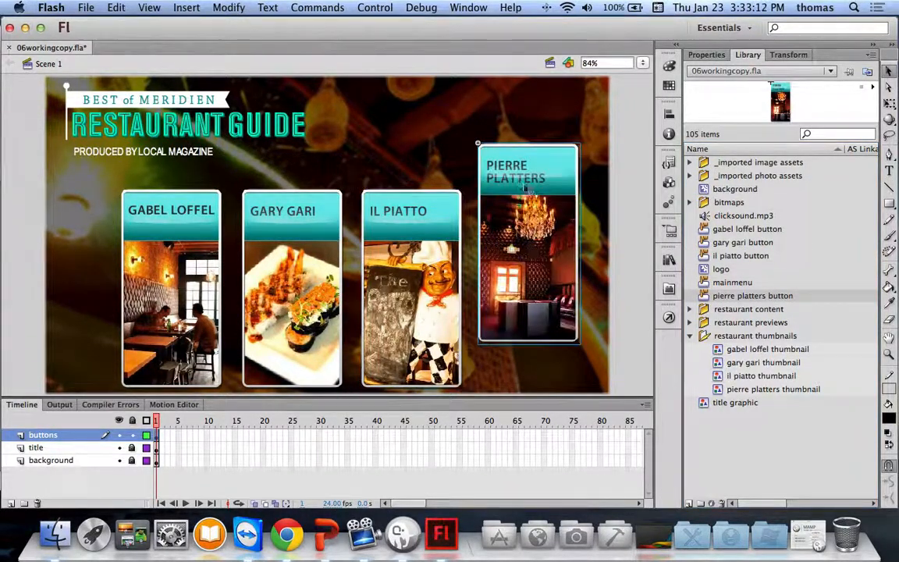
{"action": "left_click_drag", "start_coordinate": [506, 154], "coordinate": [497, 207]}
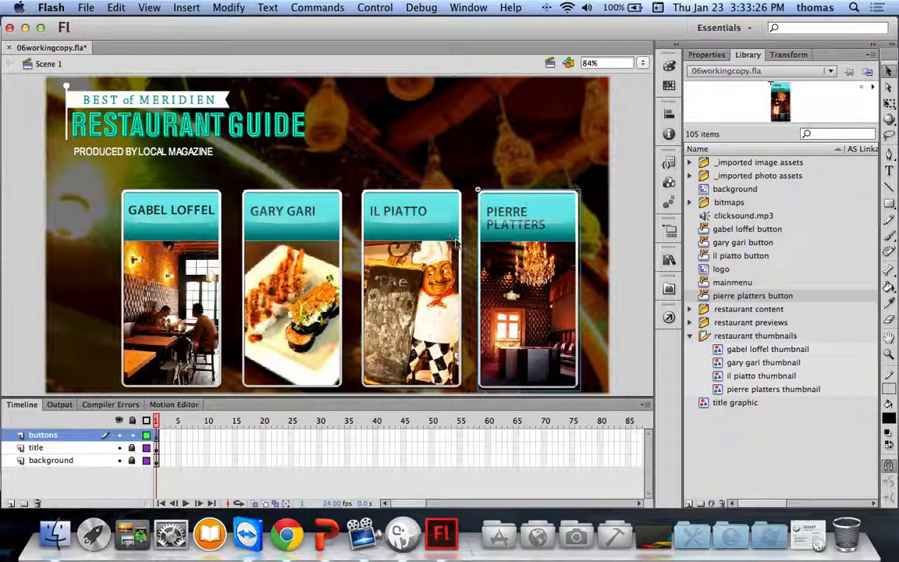
- Select all four restaurant buttons and move the row slightly up and to the left on the Stage
{"action": "left_click_drag", "start_coordinate": [594, 265], "coordinate": [98, 162]}
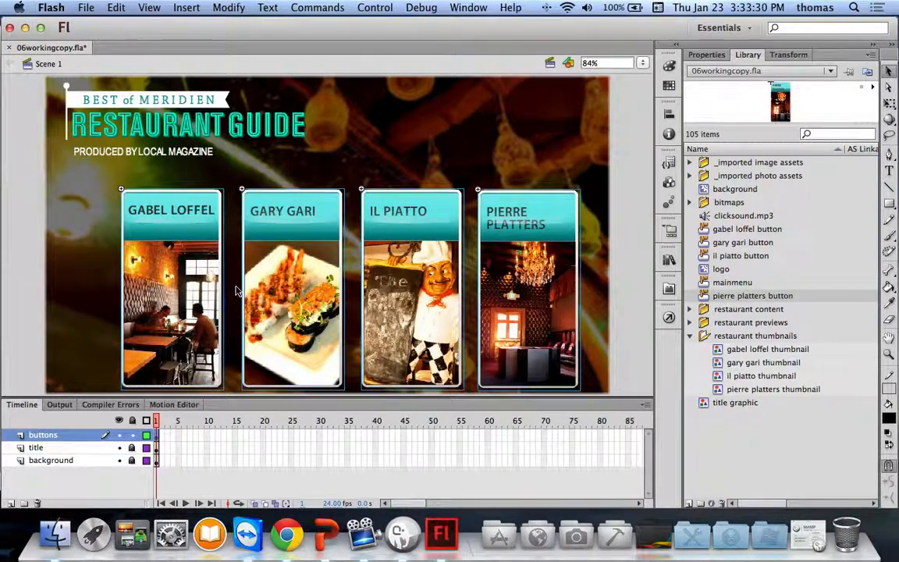
{"action": "left_click_drag", "start_coordinate": [197, 274], "coordinate": [179, 265]}
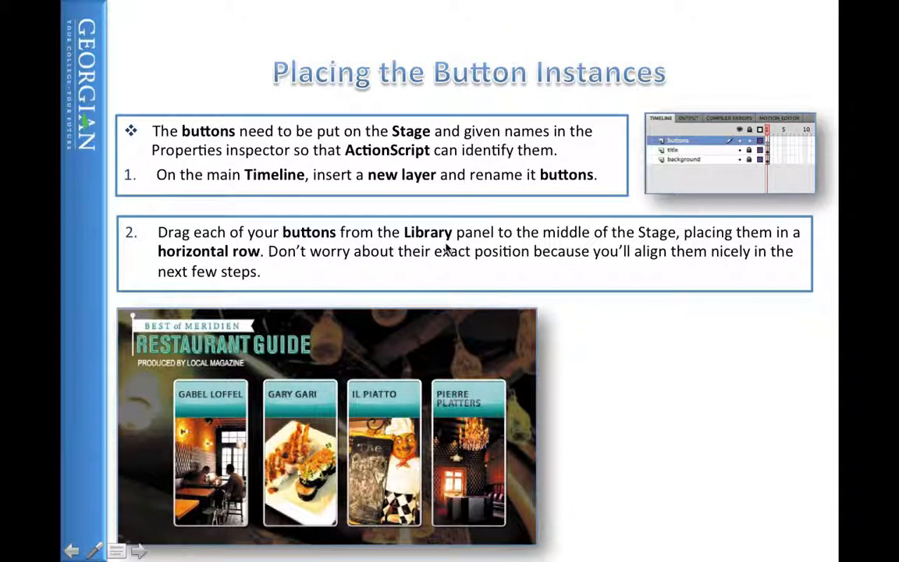
{"action": "key", "text": "Right"}
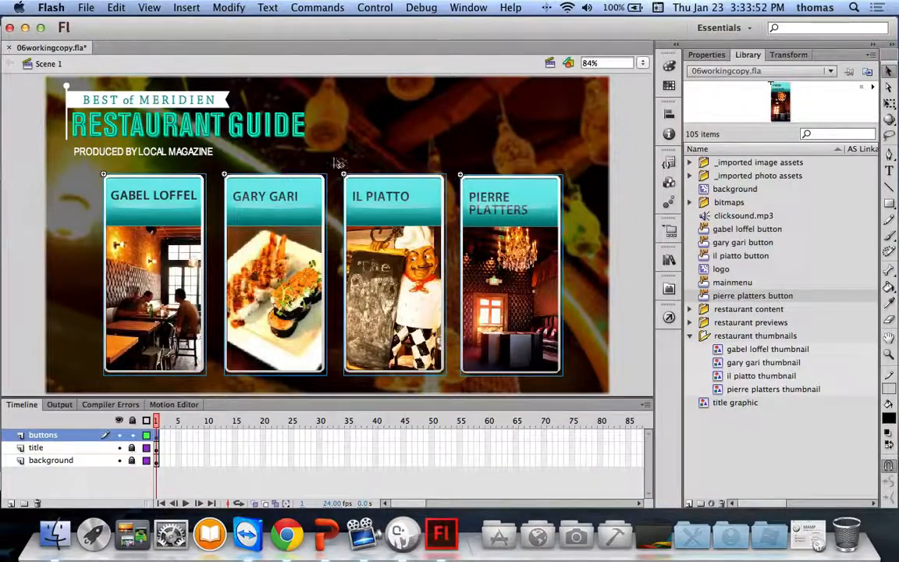
- Set the gabel loffel button's X position to 100
{"action": "left_click", "coordinate": [175, 181]}
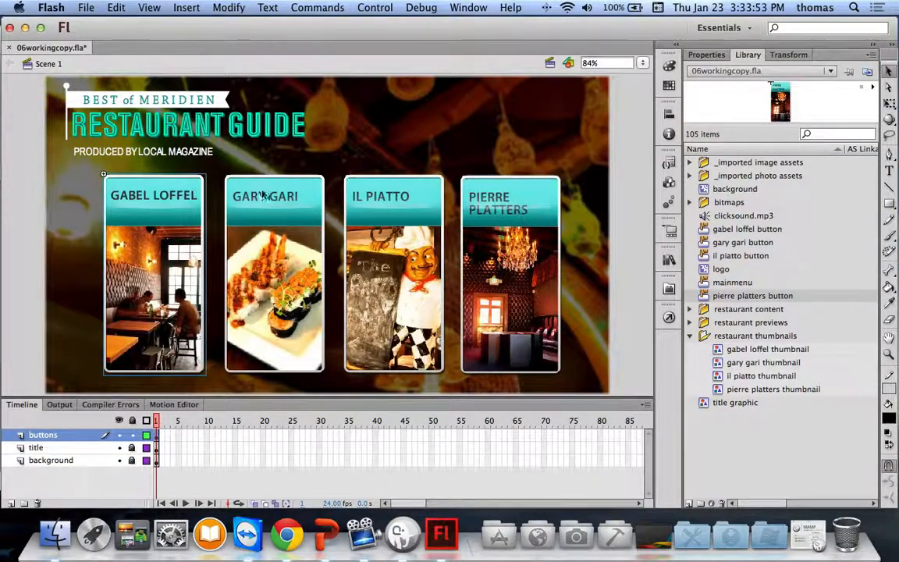
{"action": "left_click", "coordinate": [706, 55]}
{"action": "left_click", "coordinate": [750, 156]}
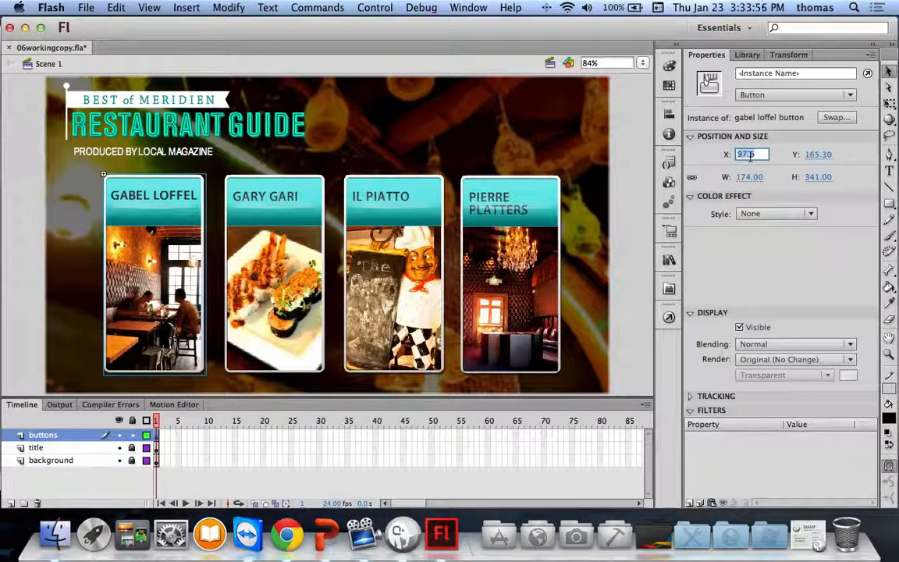
{"action": "type", "text": "100"}
{"action": "key", "text": "Return"}
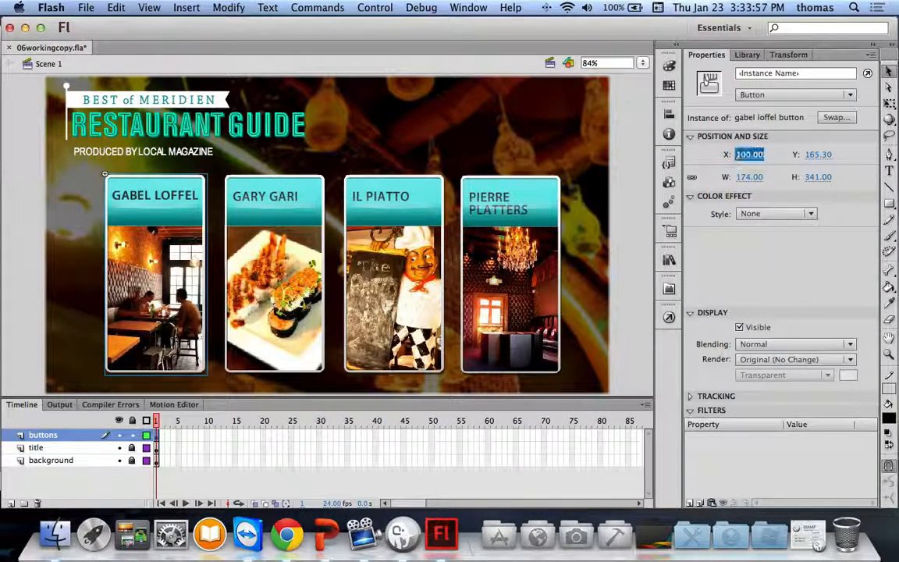
{"action": "left_click", "coordinate": [814, 155]}
{"action": "type", "text": "170"}
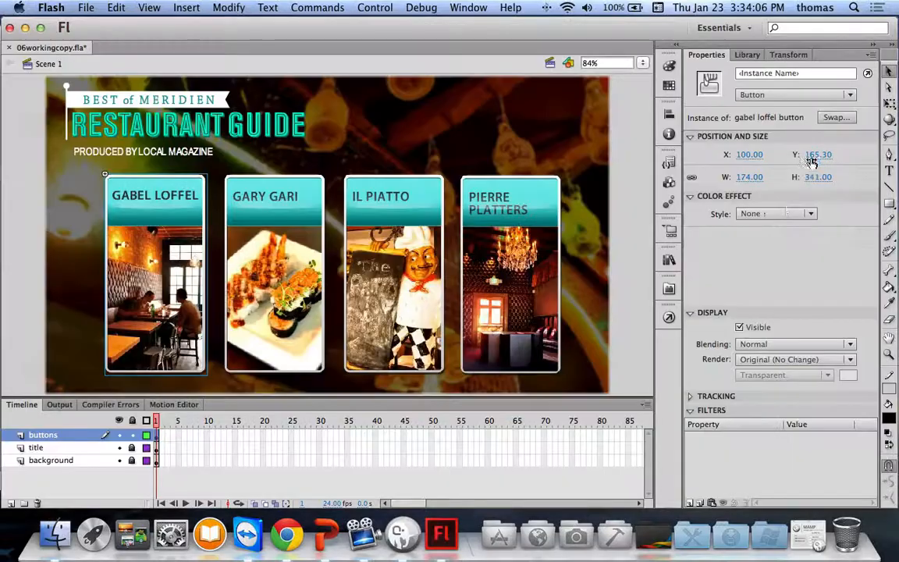
- Set the pierre platters button's X position to 680
{"action": "left_click", "coordinate": [517, 239]}
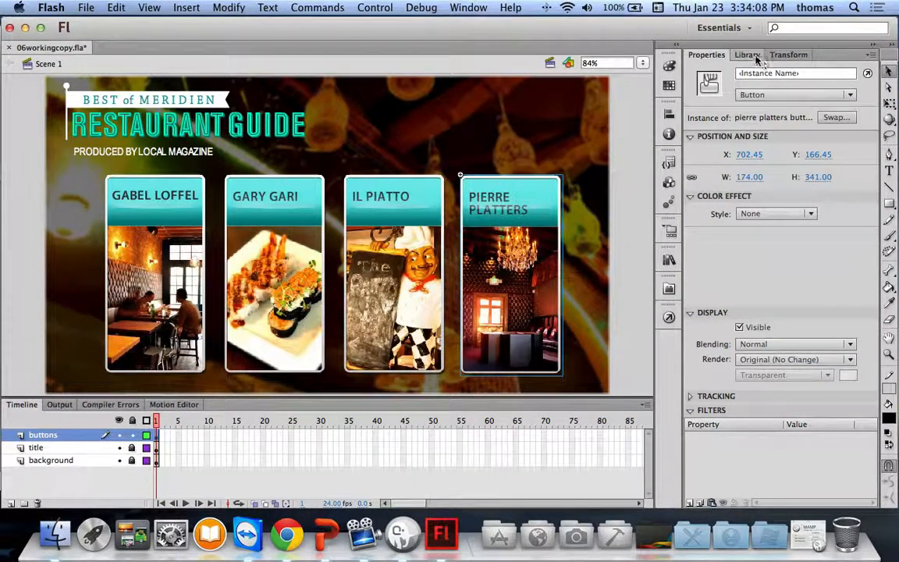
{"action": "left_click", "coordinate": [750, 155]}
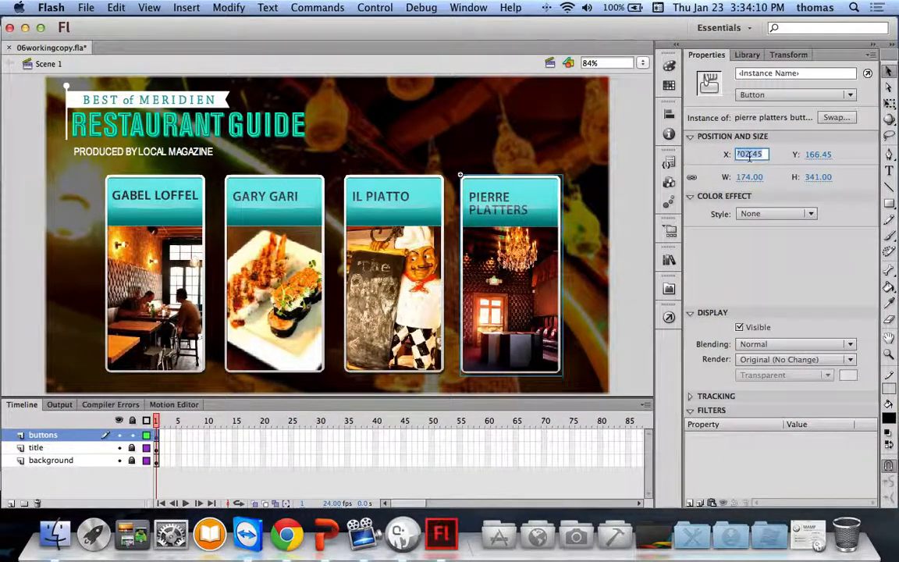
{"action": "type", "text": "680"}
{"action": "key", "text": "Return"}
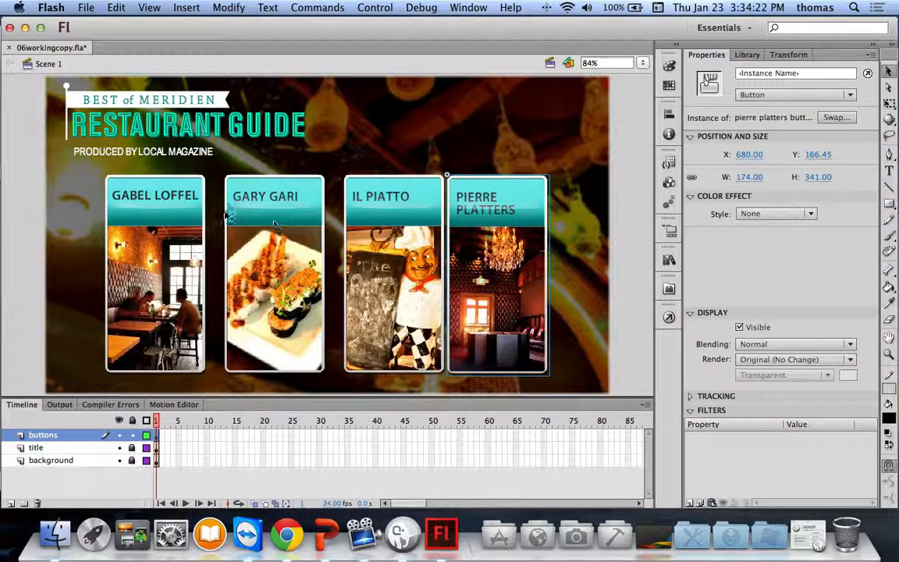
- Align the top edges of all four restaurant buttons and check each button's Y position
{"action": "left_click", "coordinate": [166, 189]}
{"action": "left_click", "coordinate": [261, 215], "text": "shift"}
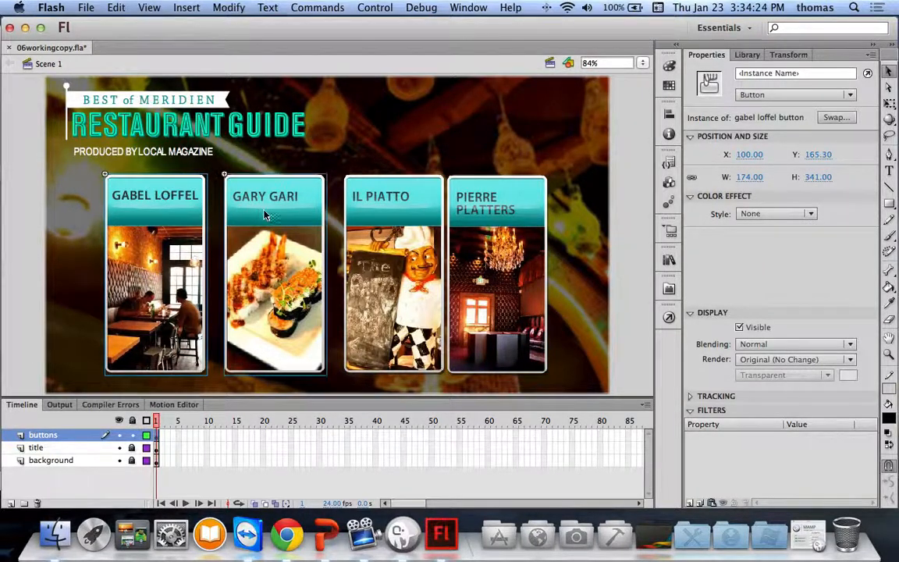
{"action": "left_click", "coordinate": [353, 192], "text": "shift"}
{"action": "left_click", "coordinate": [482, 209], "text": "shift"}
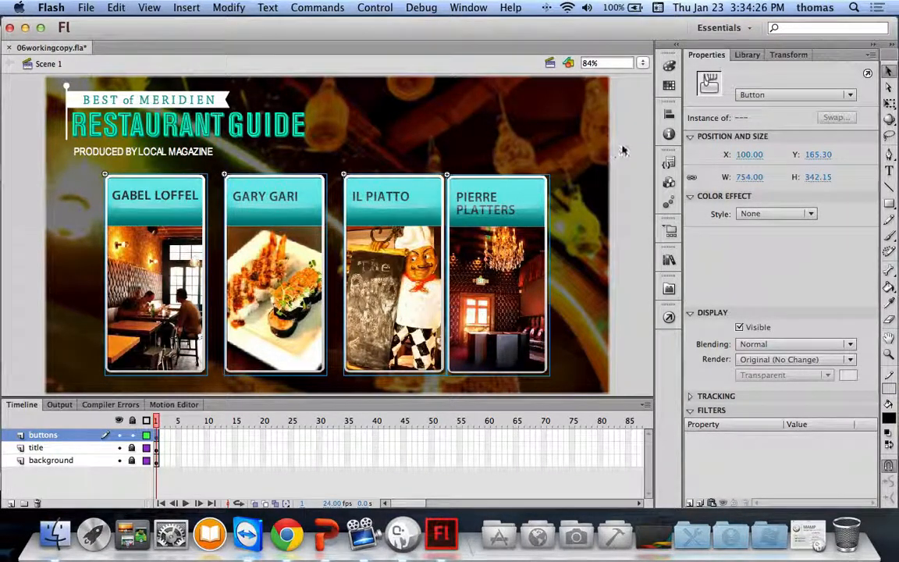
{"action": "left_click", "coordinate": [669, 114]}
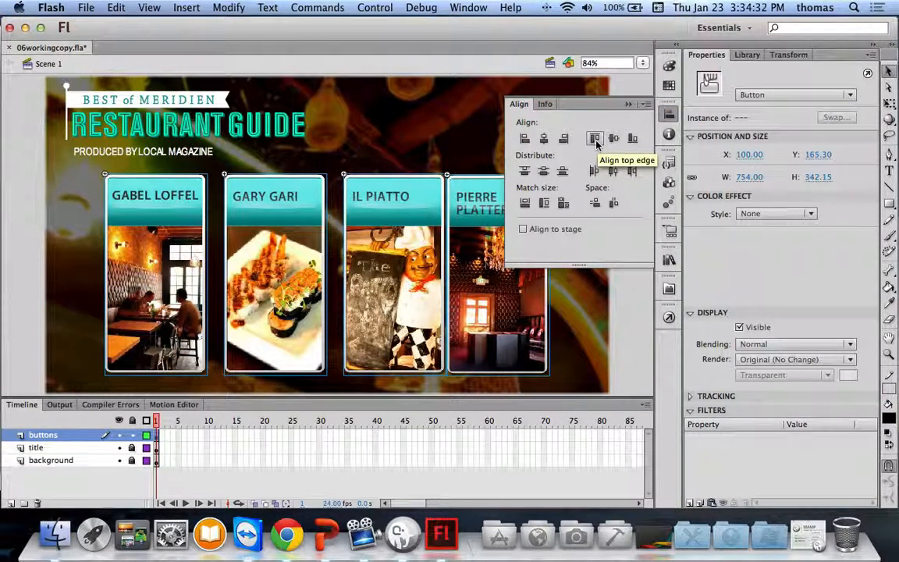
{"action": "left_click", "coordinate": [478, 136]}
{"action": "left_click", "coordinate": [367, 192]}
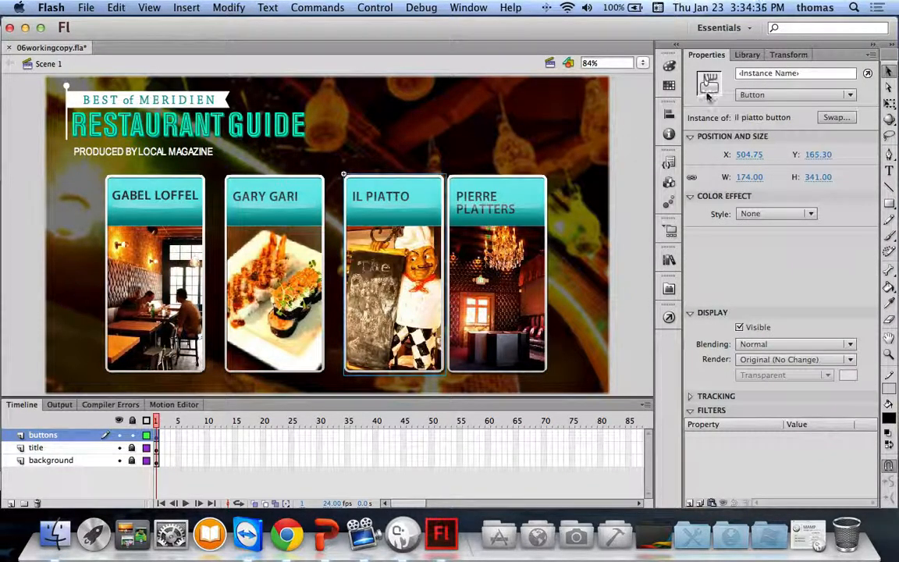
{"action": "left_click", "coordinate": [479, 256]}
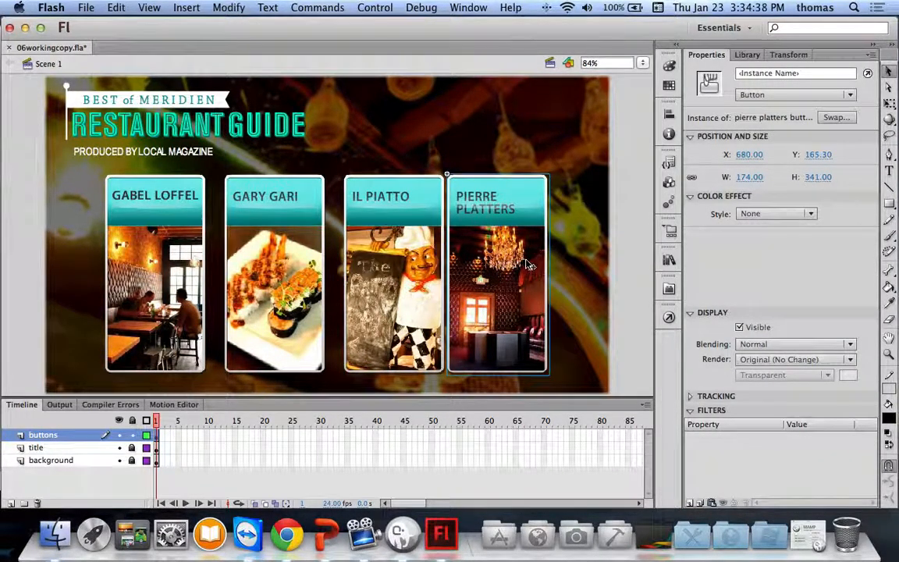
{"action": "left_click", "coordinate": [362, 253]}
{"action": "left_click", "coordinate": [271, 226]}
{"action": "left_click", "coordinate": [153, 212]}
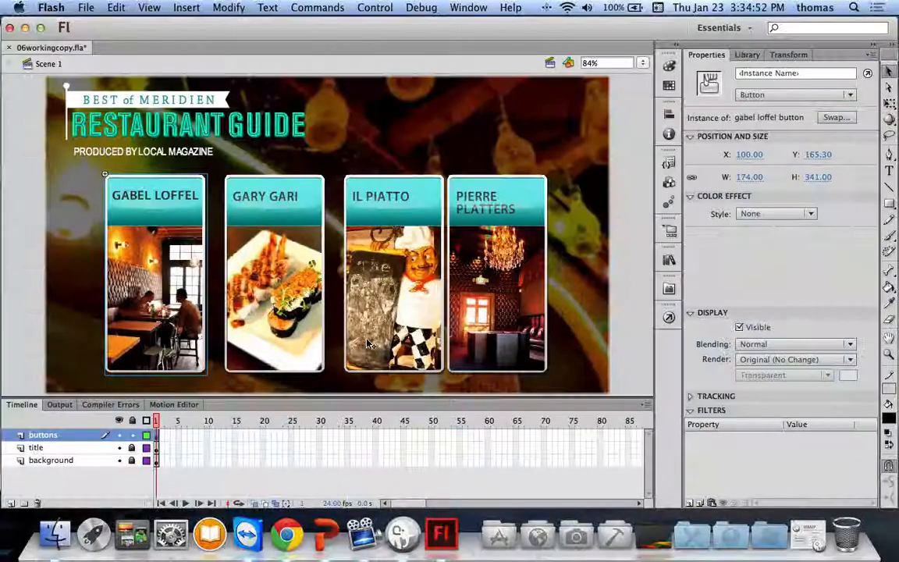
- Set the Y position of all four restaurant buttons to 170
{"action": "key", "text": "super+a"}
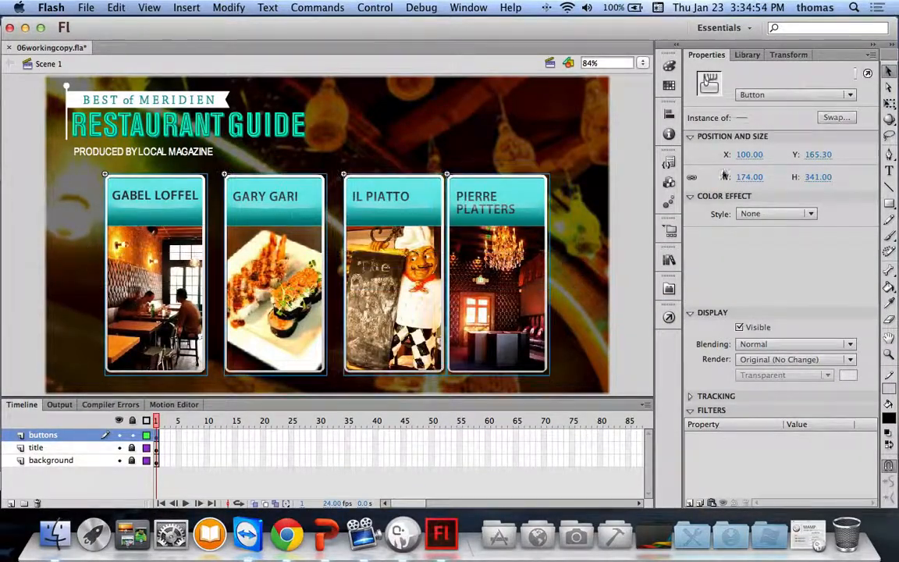
{"action": "left_click", "coordinate": [746, 55]}
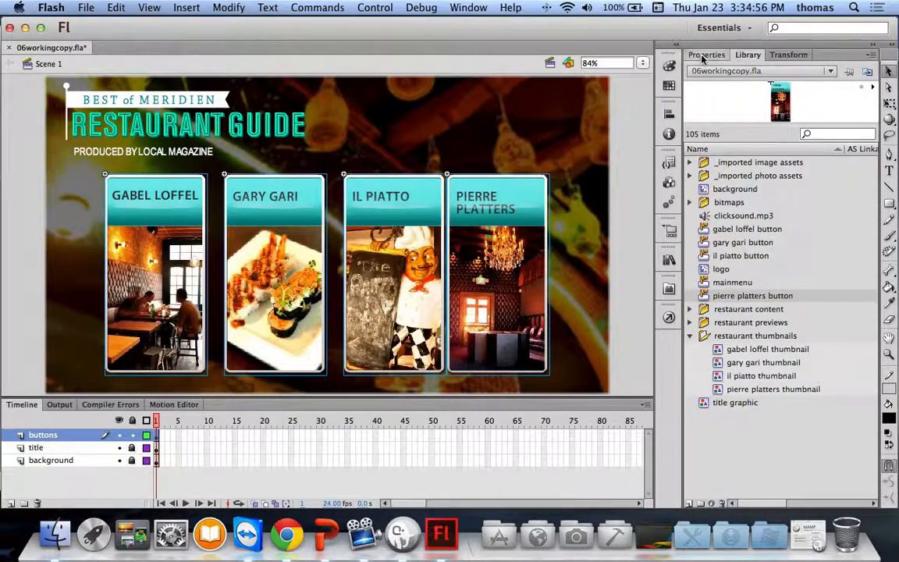
{"action": "left_click", "coordinate": [706, 55]}
{"action": "left_click", "coordinate": [817, 154]}
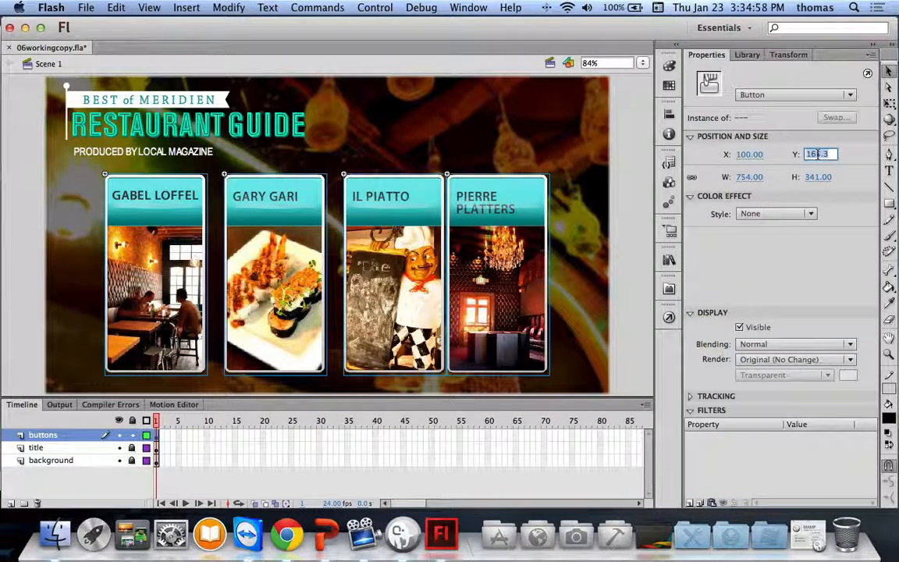
{"action": "type", "text": "170"}
{"action": "key", "text": "Return"}
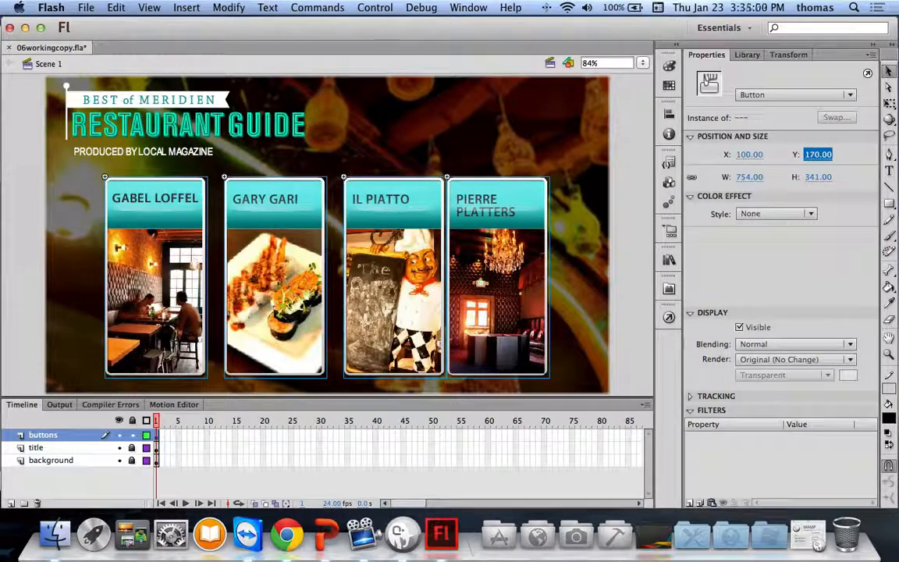
{"action": "left_click", "coordinate": [626, 205]}
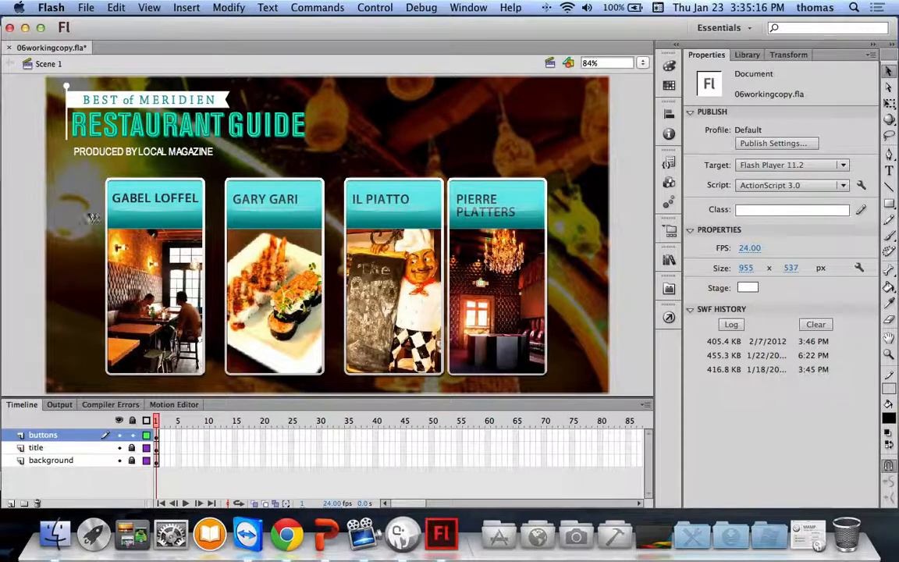
- Distribute all four restaurant buttons evenly by their horizontal centers and save the file
{"action": "left_click", "coordinate": [109, 187]}
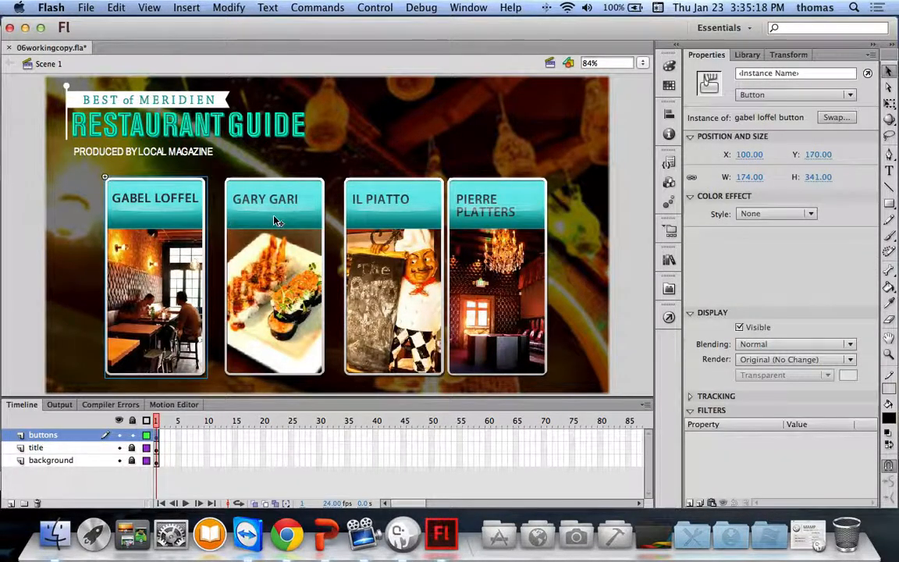
{"action": "left_click", "coordinate": [273, 221], "text": "shift"}
{"action": "left_click", "coordinate": [382, 204], "text": "shift"}
{"action": "left_click", "coordinate": [522, 209], "text": "shift"}
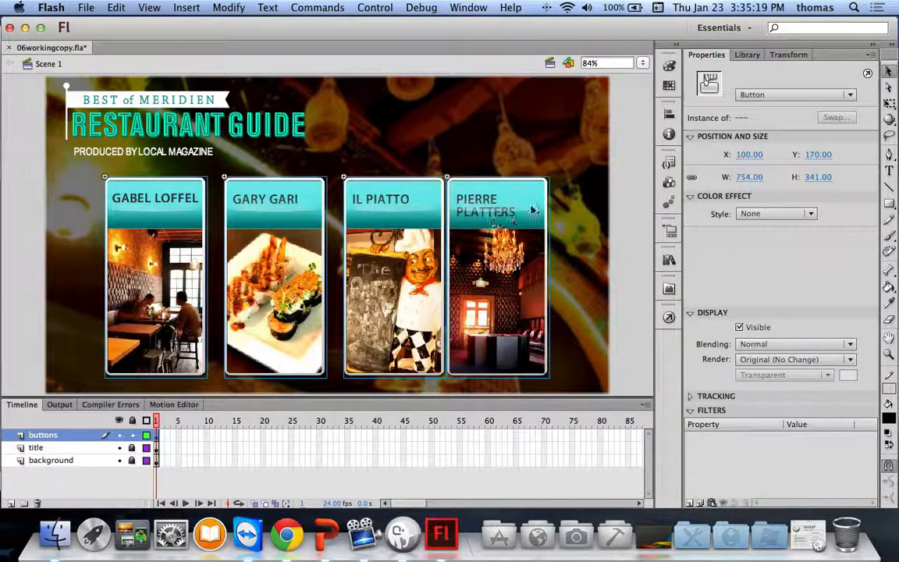
{"action": "left_click", "coordinate": [668, 115]}
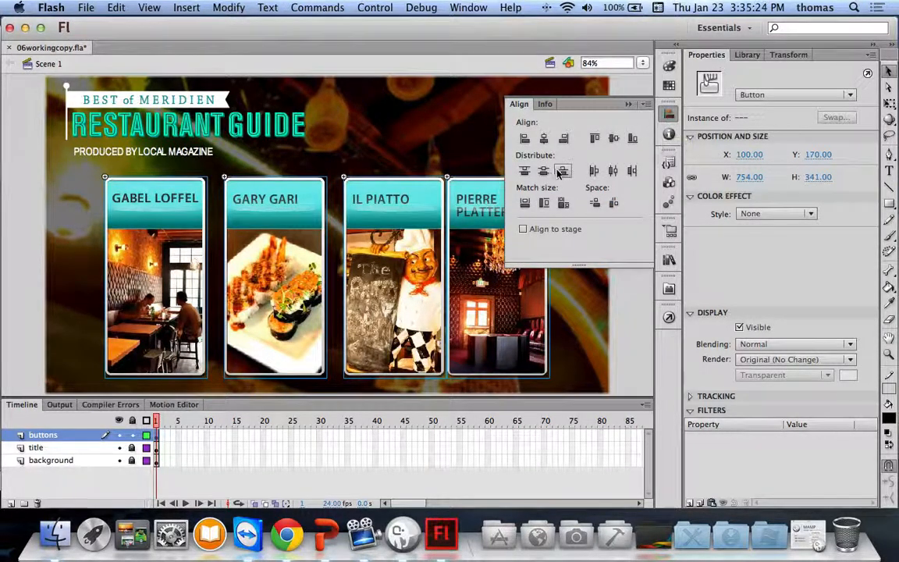
{"action": "left_click", "coordinate": [613, 171]}
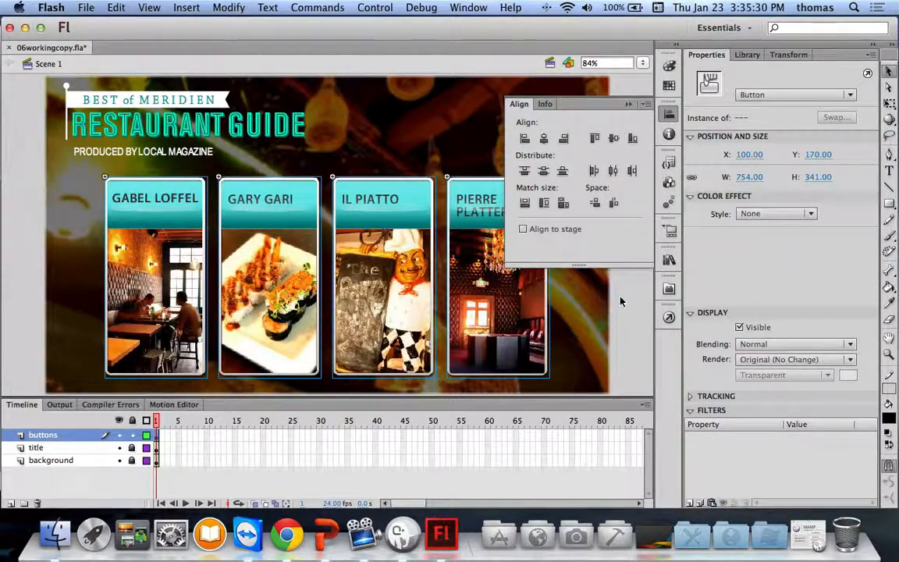
{"action": "left_click", "coordinate": [558, 266]}
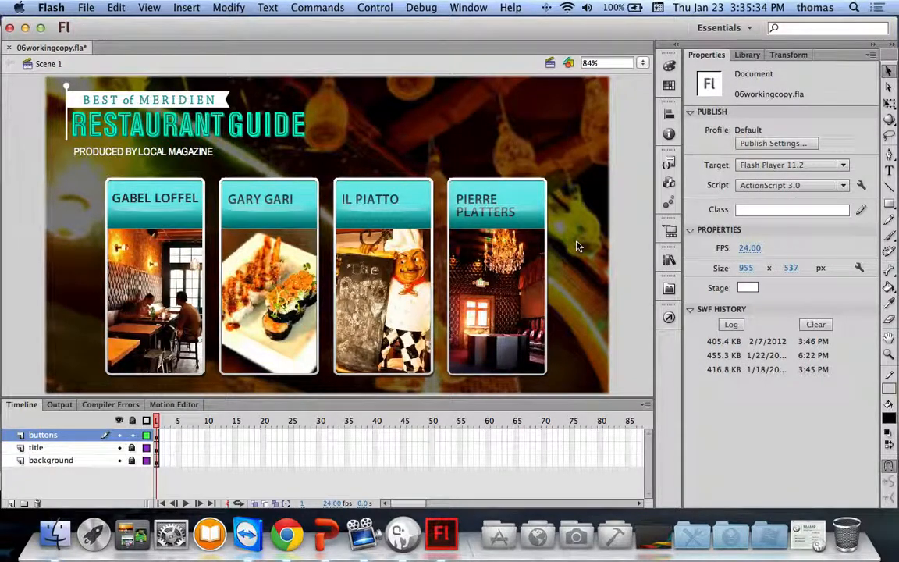
{"action": "key", "text": "super+s"}
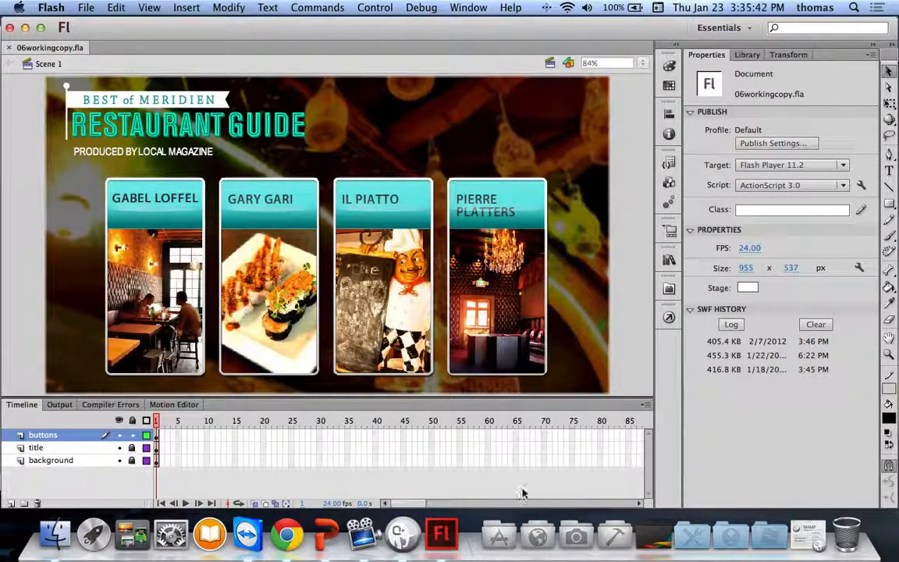
- Review the button placement slides in PowerPoint and test the movie in Flash to inspect the restaurant buttons' Over states
{"action": "left_click", "coordinate": [302, 533]}
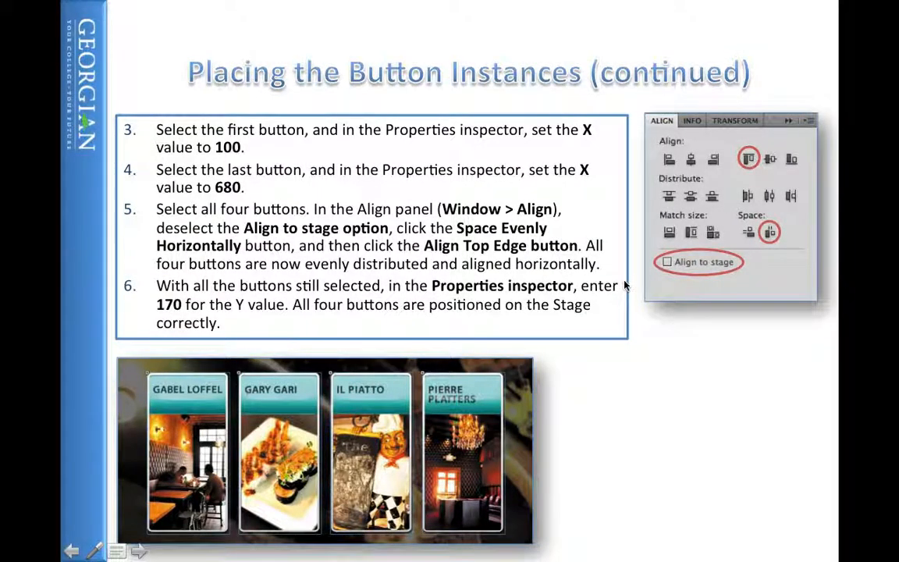
{"action": "left_click", "coordinate": [624, 286]}
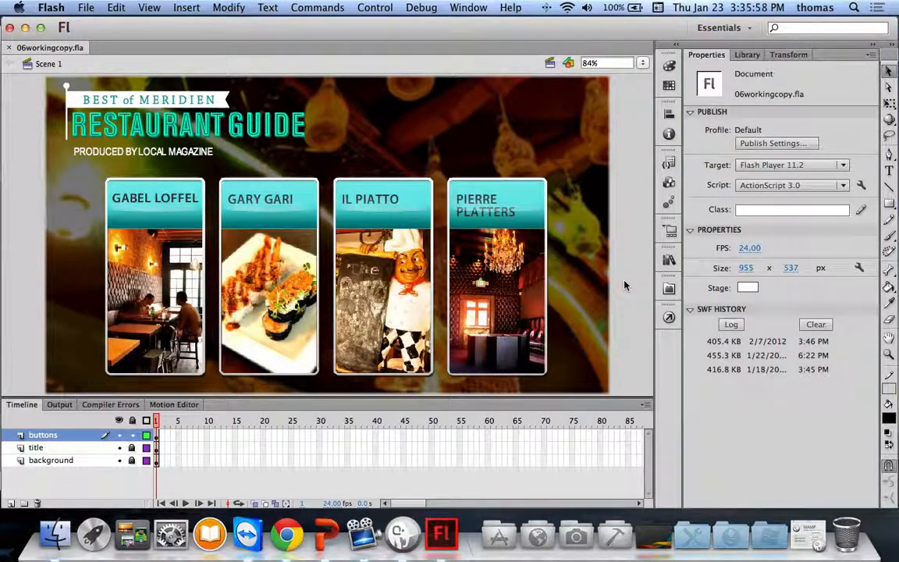
{"action": "key", "text": "super+Return"}
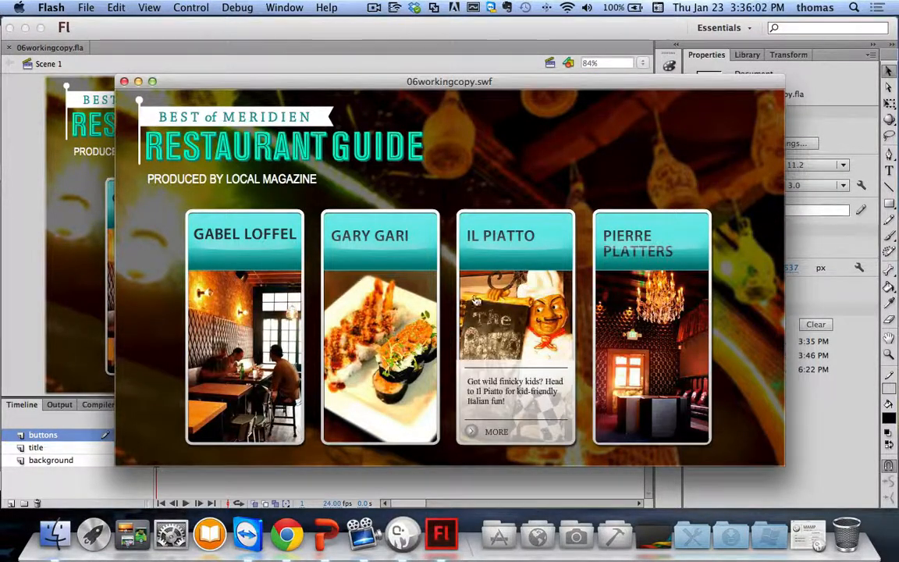
{"action": "mouse_move", "coordinate": [369, 296]}
{"action": "mouse_move", "coordinate": [231, 301]}
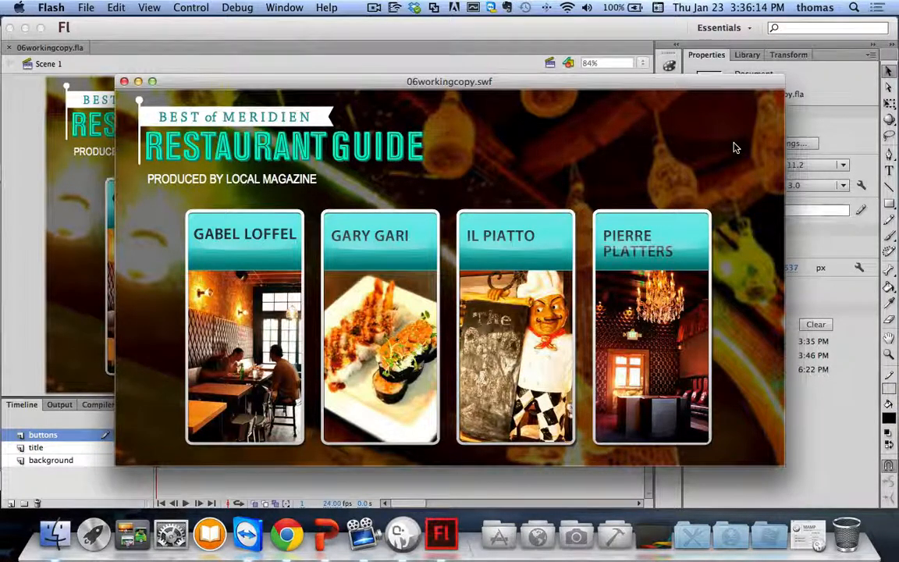
{"action": "mouse_move", "coordinate": [373, 281]}
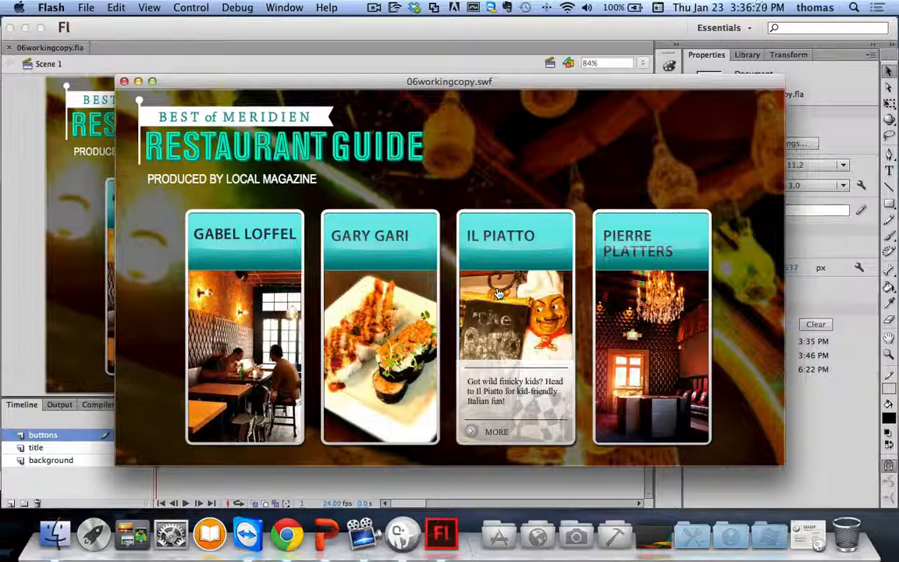
{"action": "mouse_move", "coordinate": [616, 294]}
{"action": "mouse_move", "coordinate": [340, 283]}
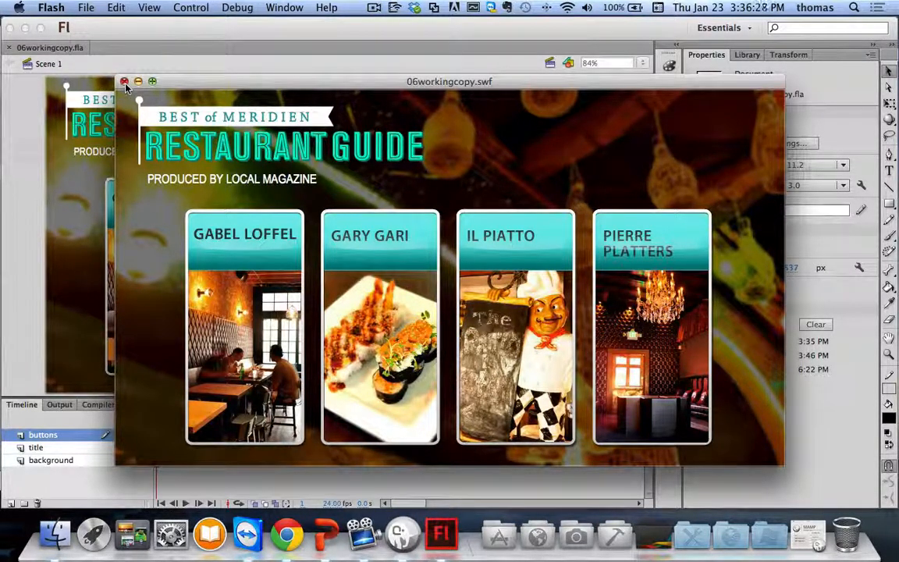
{"action": "mouse_move", "coordinate": [195, 228]}
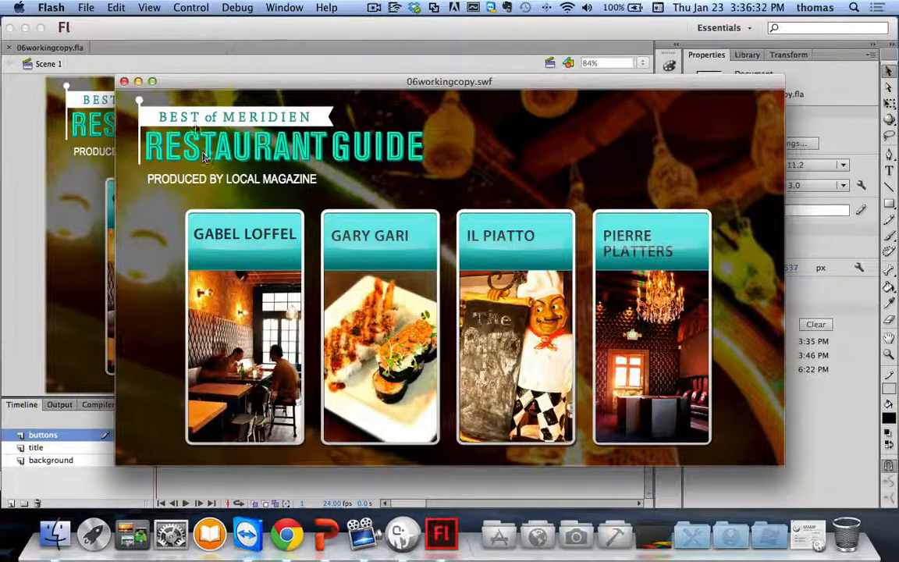
{"action": "left_click", "coordinate": [123, 81]}
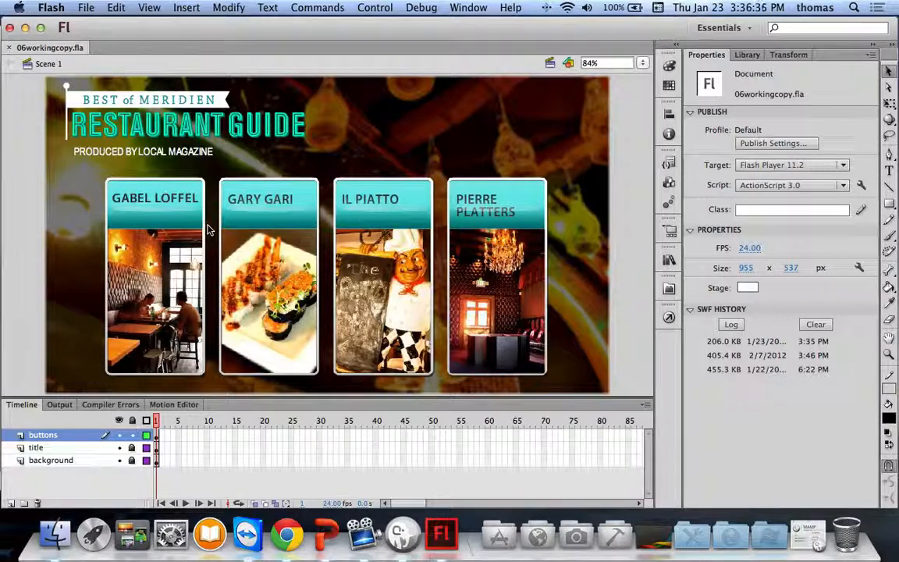
- Switch to the PowerPoint presentation and read the slides about naming the button instances
{"action": "left_click", "coordinate": [323, 530]}
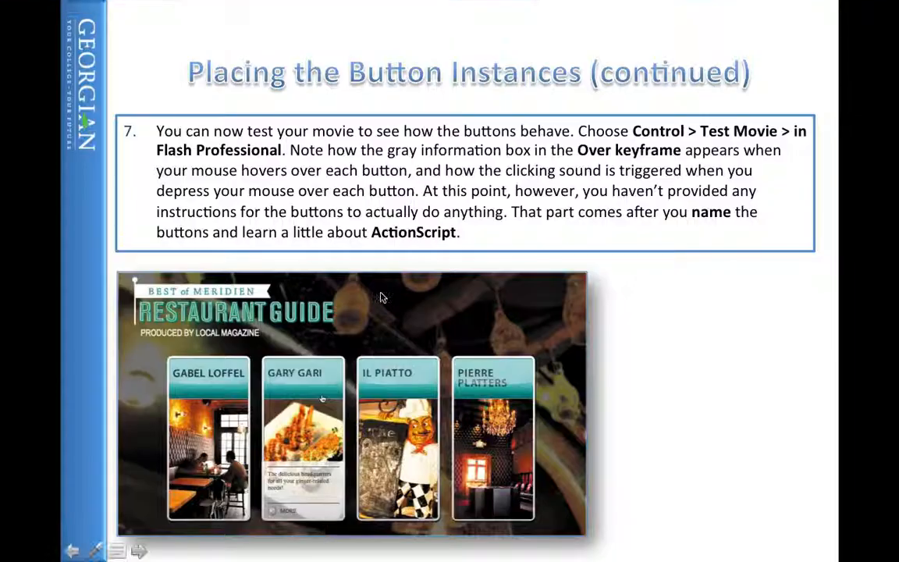
{"action": "left_click", "coordinate": [382, 298]}
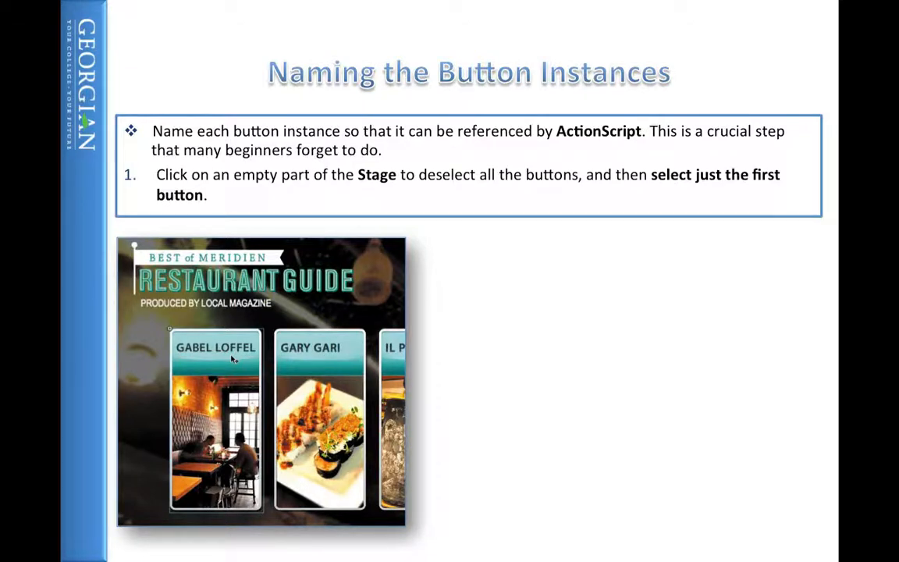
{"action": "key", "text": "Right"}
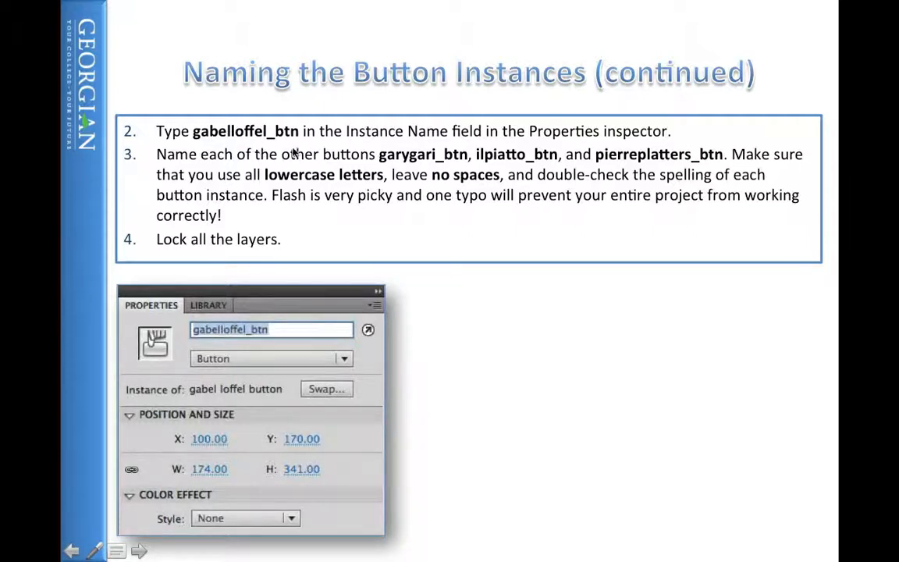
- Switch to Flash and give the Gabel Loffel button on the stage the instance name gabelloffel_btn
{"action": "key", "text": "super+Tab"}
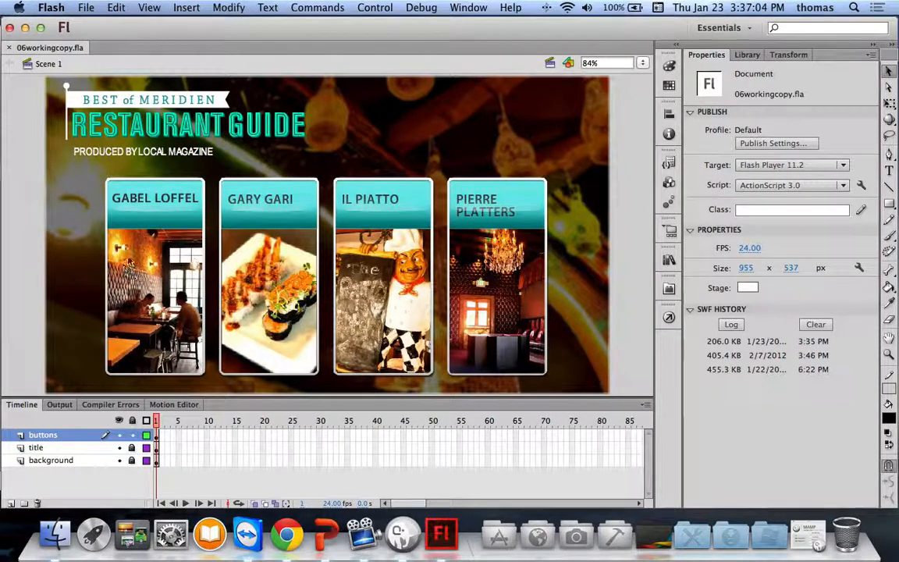
{"action": "left_click", "coordinate": [119, 238]}
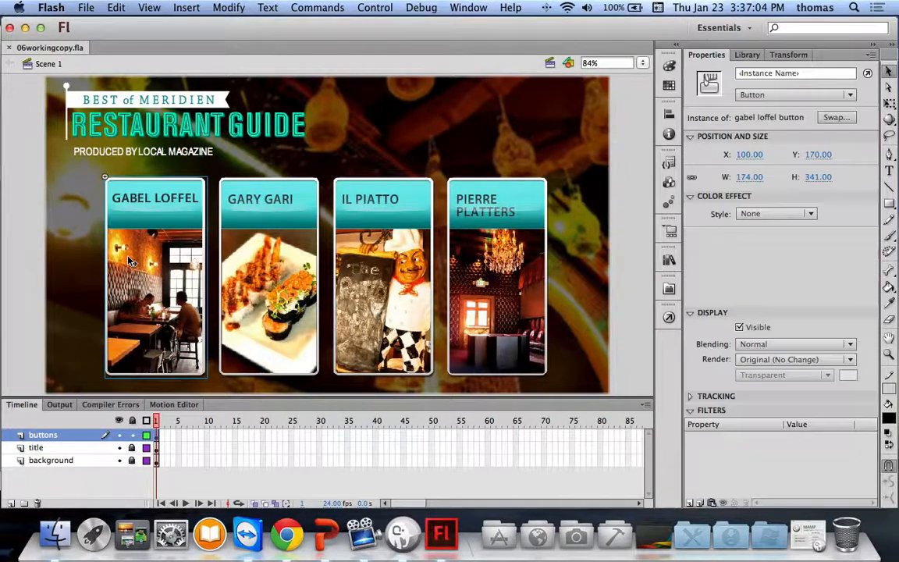
{"action": "left_click", "coordinate": [795, 72]}
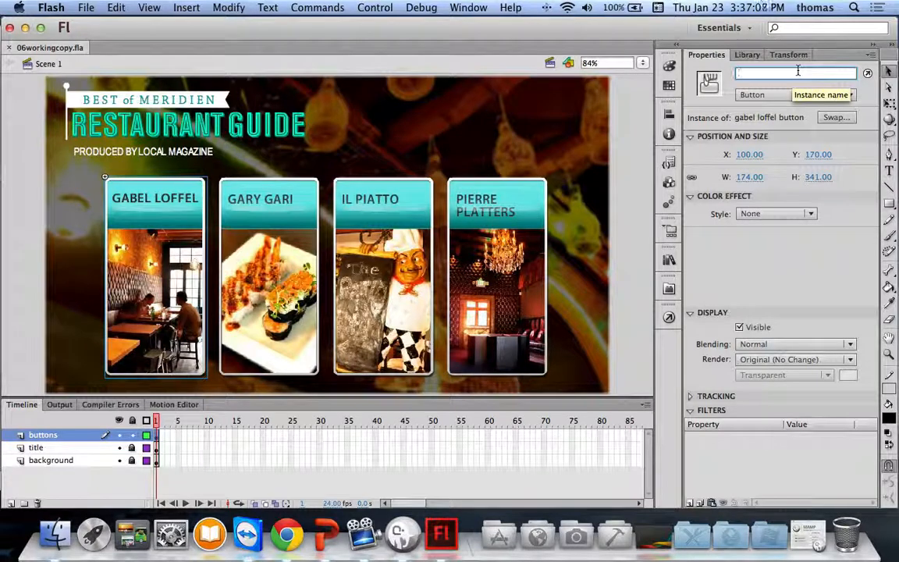
{"action": "type", "text": "gabel"}
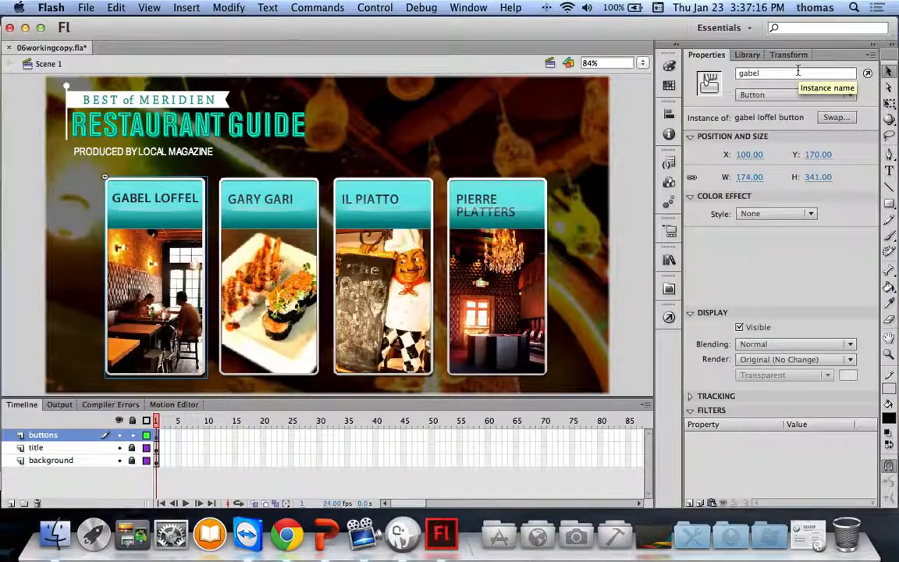
{"action": "key", "text": "o"}
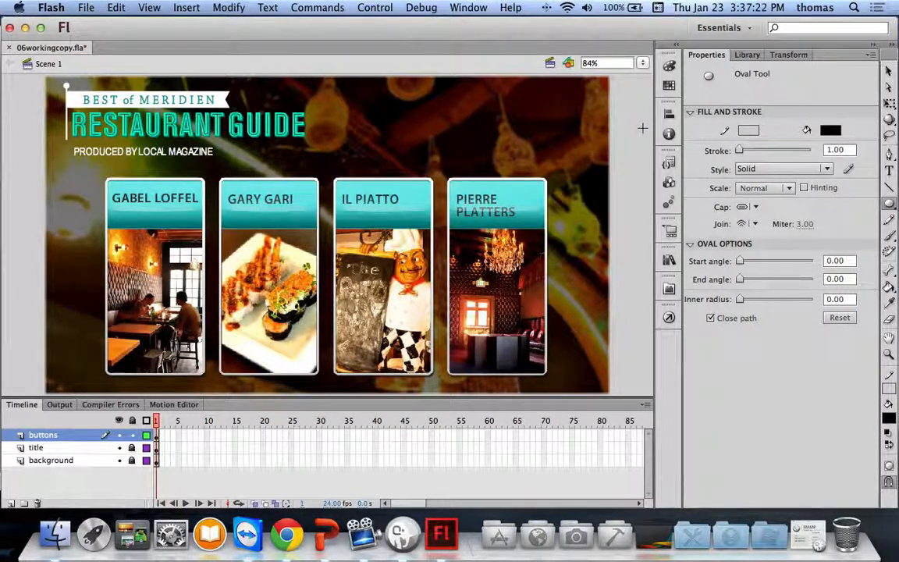
{"action": "left_click", "coordinate": [887, 72]}
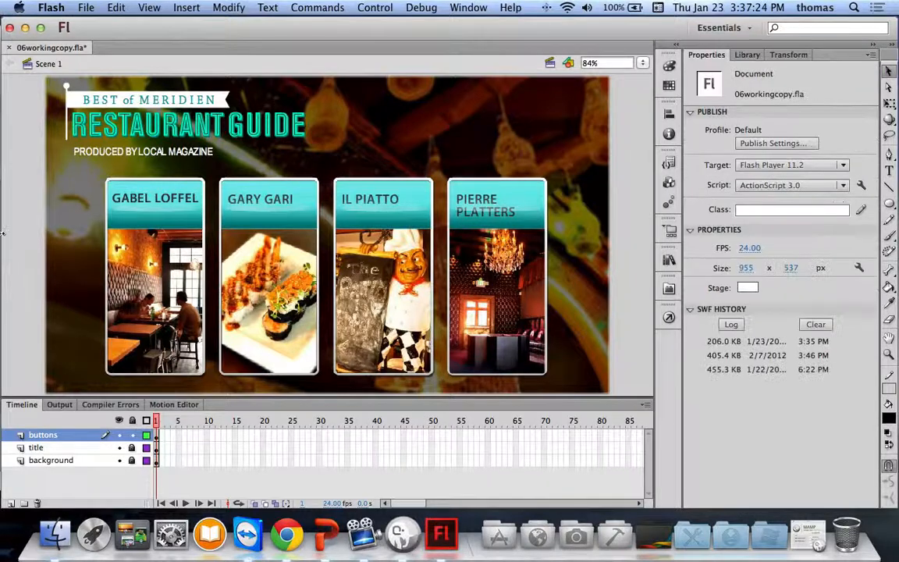
{"action": "left_click", "coordinate": [137, 243]}
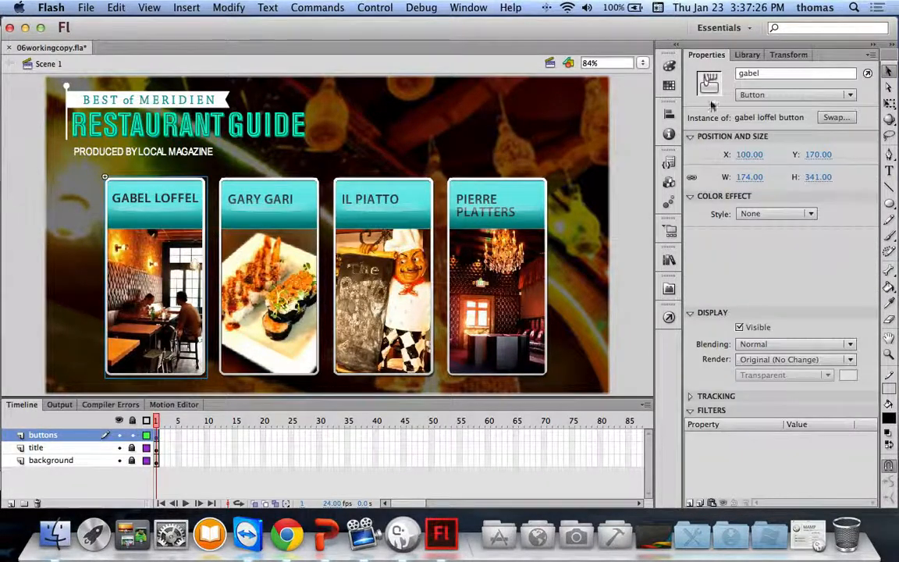
{"action": "left_click", "coordinate": [761, 74]}
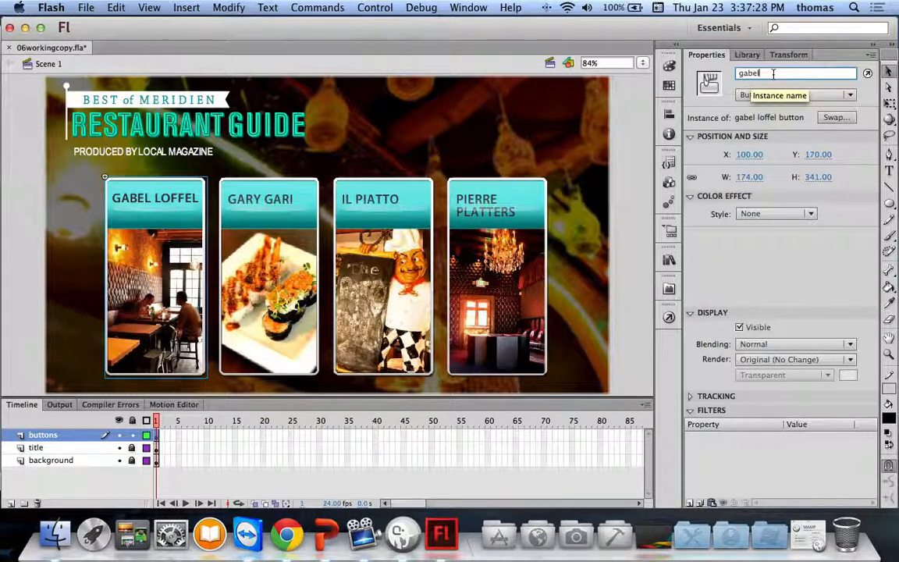
{"action": "type", "text": "loffel_btn"}
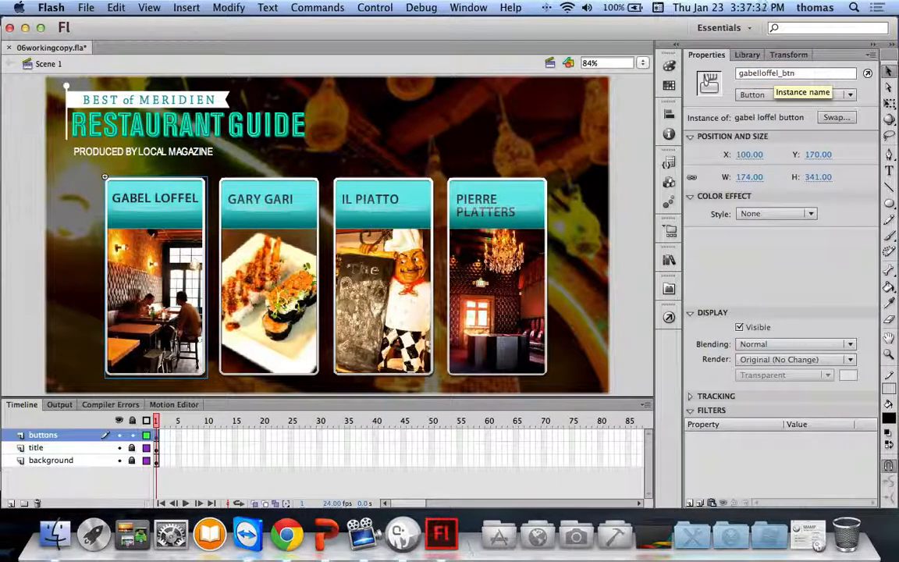
{"action": "key", "text": "Return"}
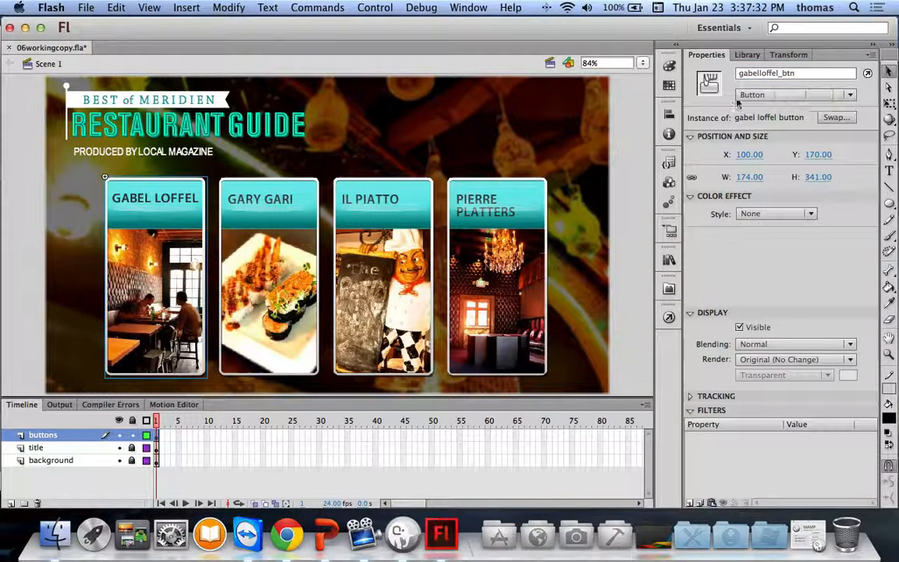
- Give the Gary Gari button on the stage the instance name garygari_btn
{"action": "left_click", "coordinate": [270, 216]}
{"action": "left_click", "coordinate": [751, 74]}
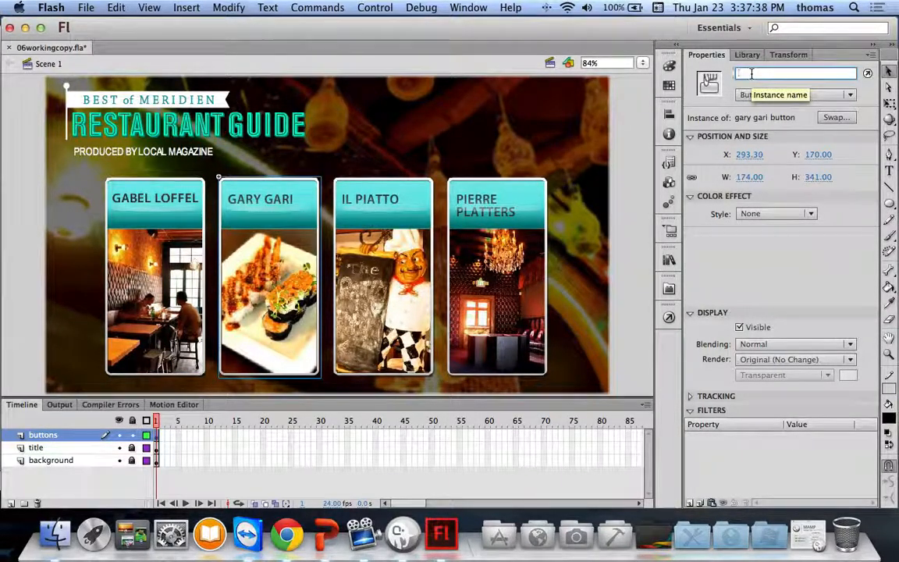
{"action": "type", "text": "garygari_btn"}
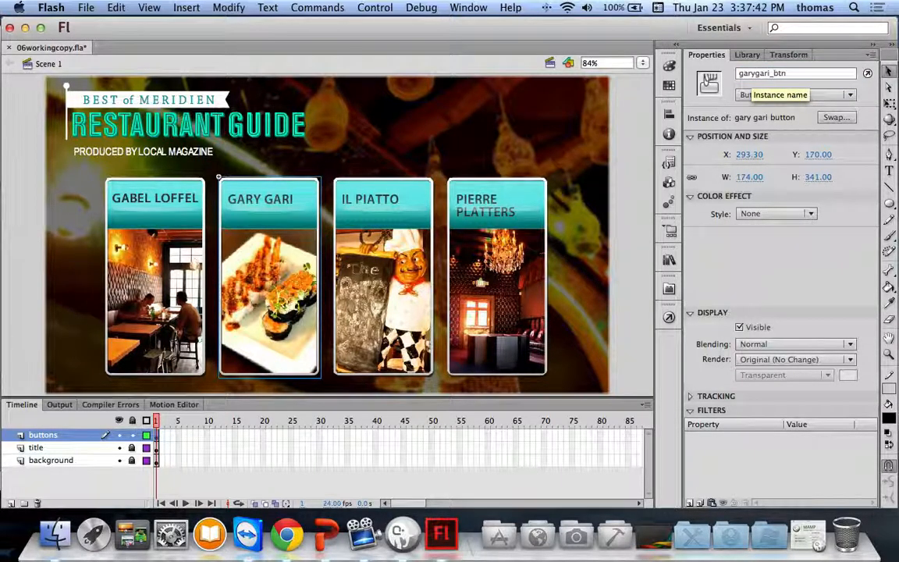
- Give the Il Piatto button on the stage the instance name ilpiatto_btn
{"action": "left_click", "coordinate": [388, 199]}
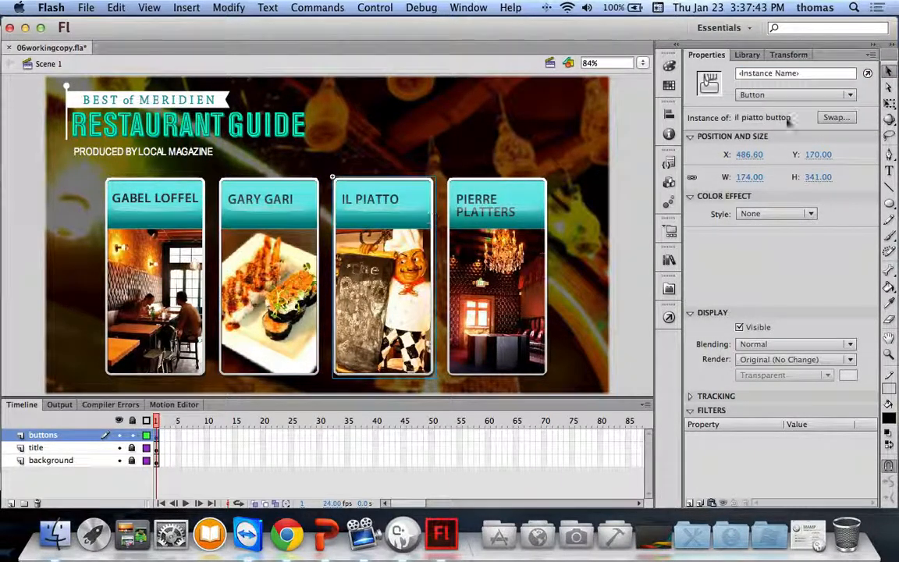
{"action": "left_click", "coordinate": [788, 73]}
{"action": "type", "text": "il"}
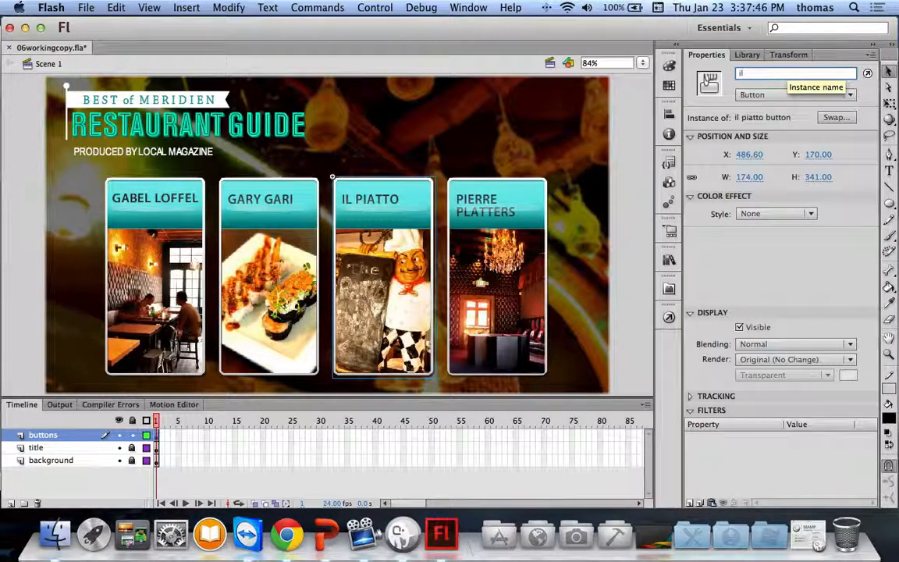
{"action": "type", "text": "piatto"}
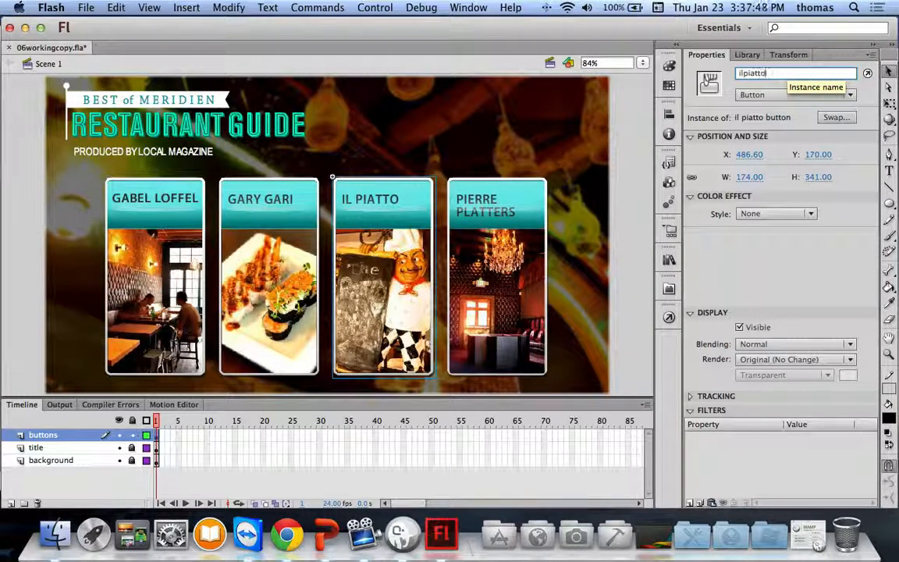
{"action": "type", "text": "_btn"}
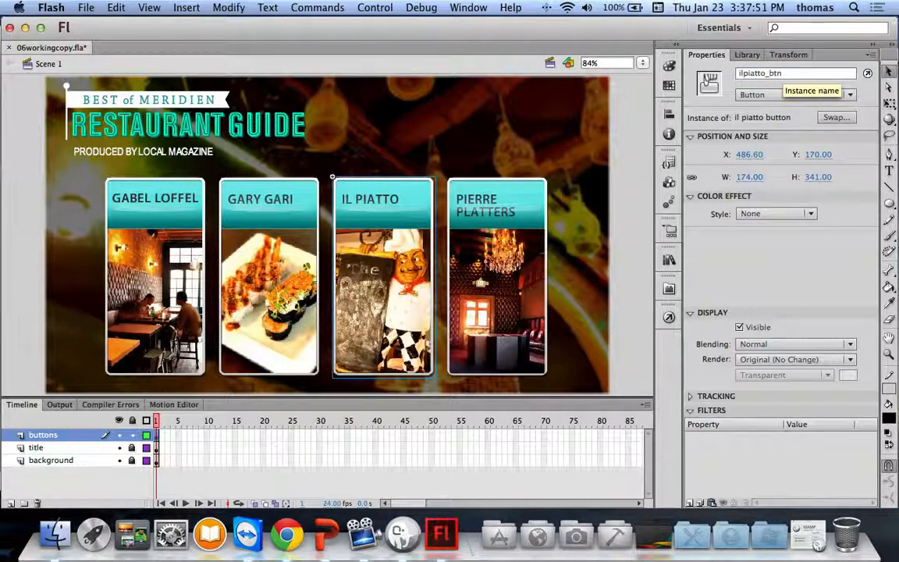
{"action": "key", "text": "Return"}
- Give the Pierre Platters button on the stage the instance name pierreplattes_btn
{"action": "left_click", "coordinate": [544, 218]}
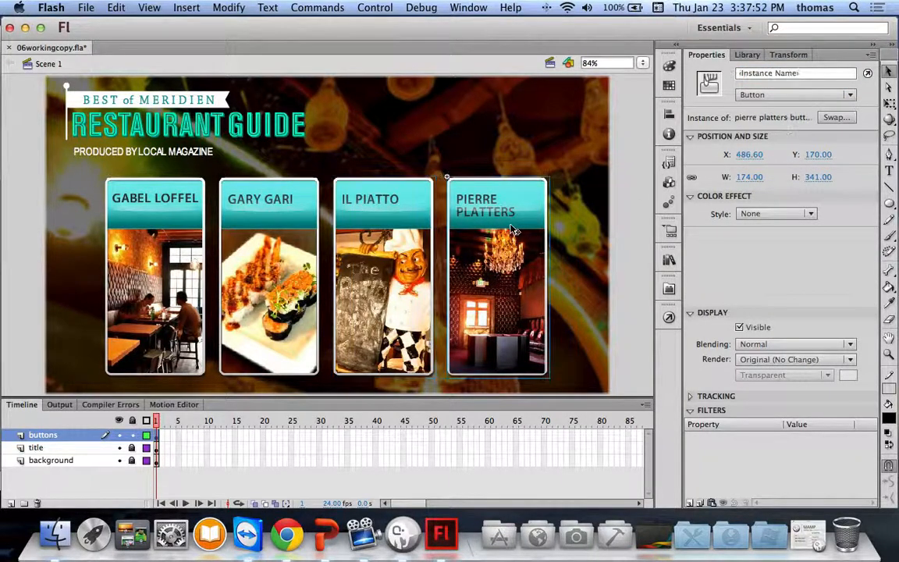
{"action": "left_click", "coordinate": [786, 74]}
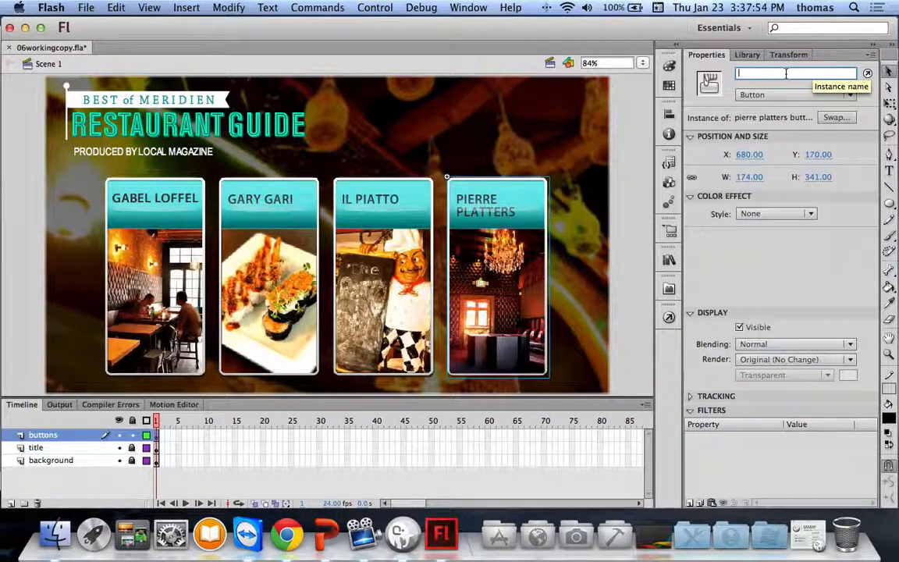
{"action": "type", "text": "pierrep"}
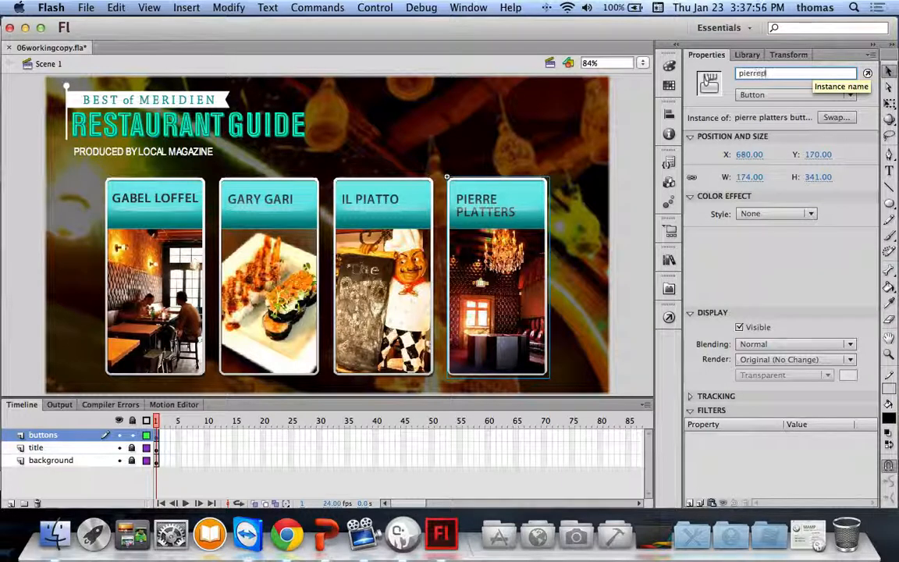
{"action": "type", "text": "latters_btn"}
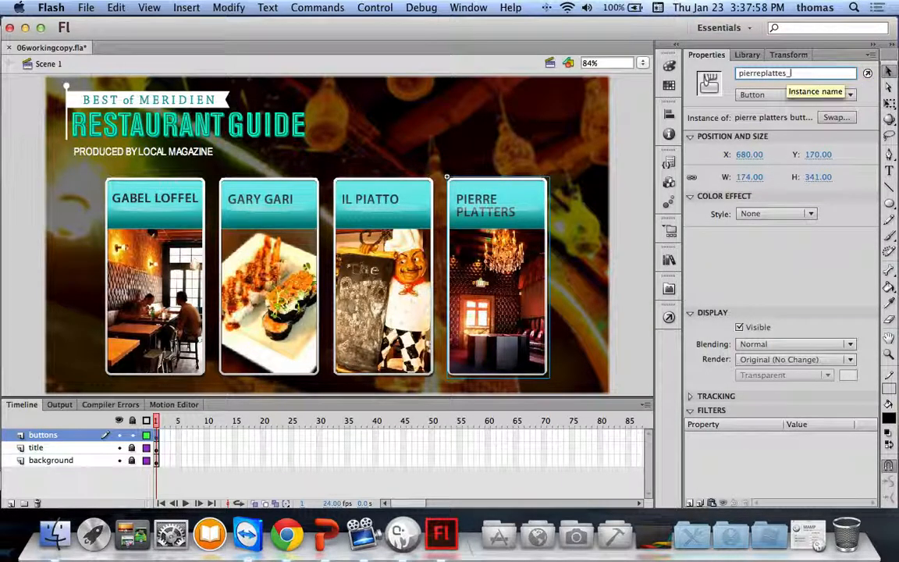
{"action": "key", "text": "Return"}
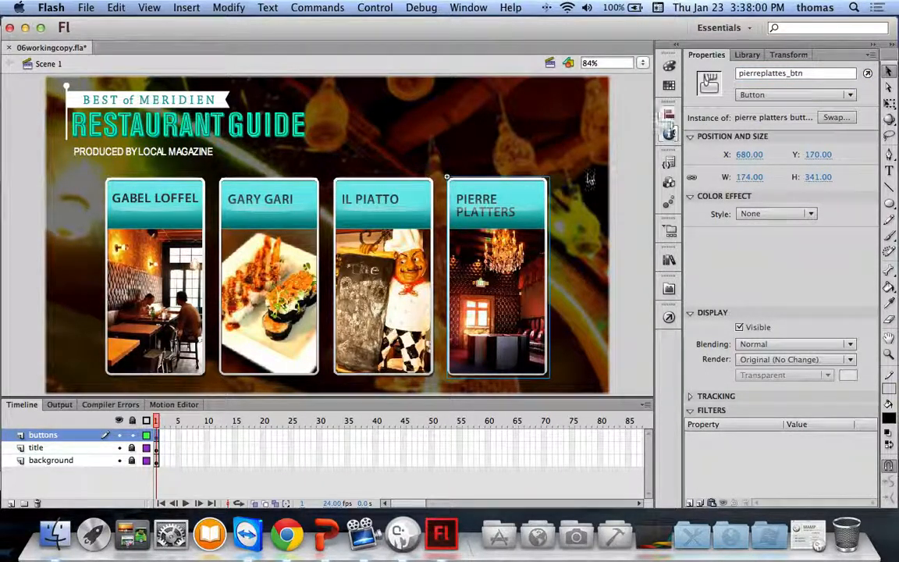
- Check the instance name of each of the four restaurant buttons on the stage
{"action": "left_click", "coordinate": [347, 226]}
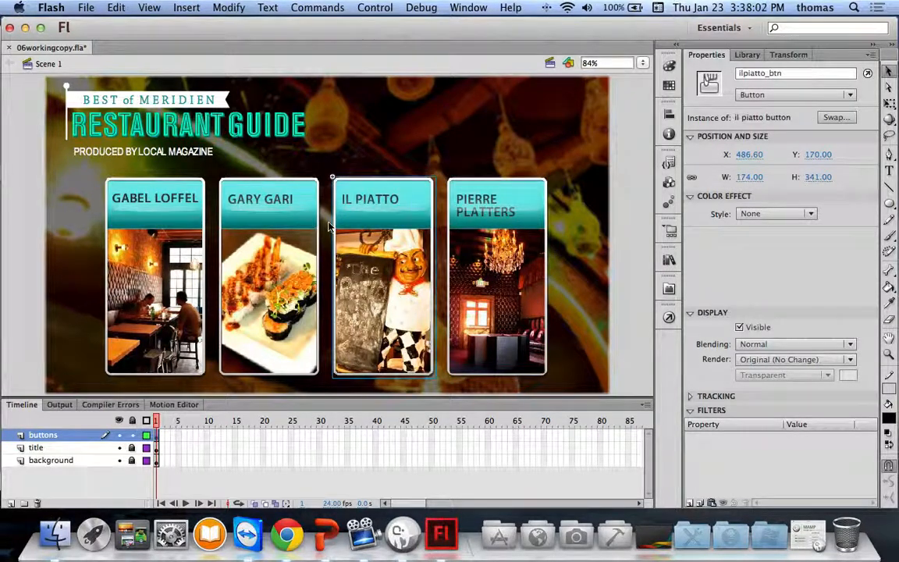
{"action": "left_click", "coordinate": [485, 218]}
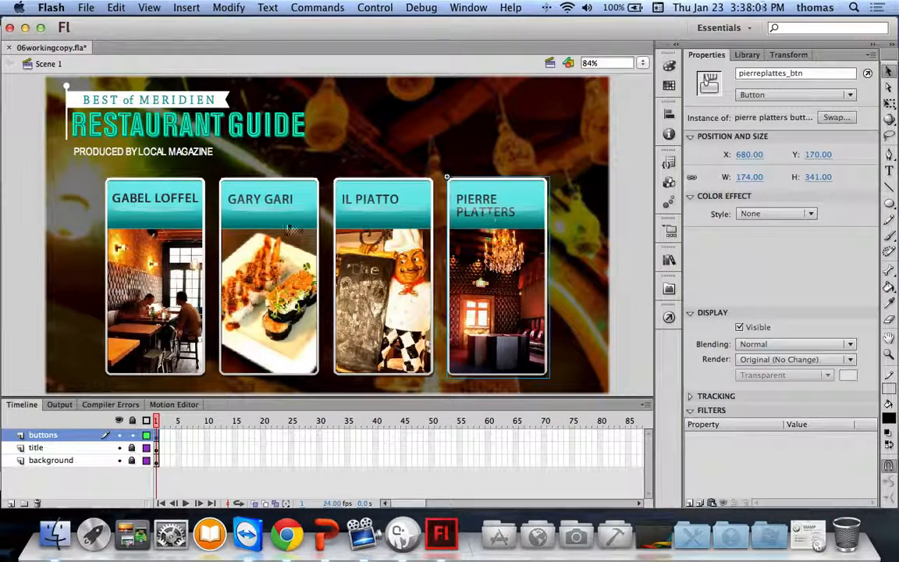
{"action": "left_click", "coordinate": [234, 216]}
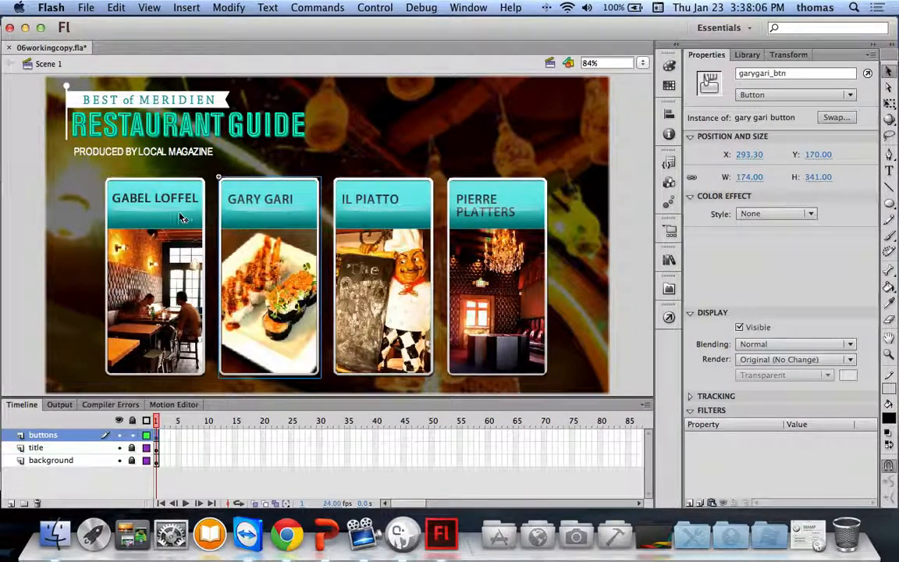
{"action": "left_click", "coordinate": [199, 220]}
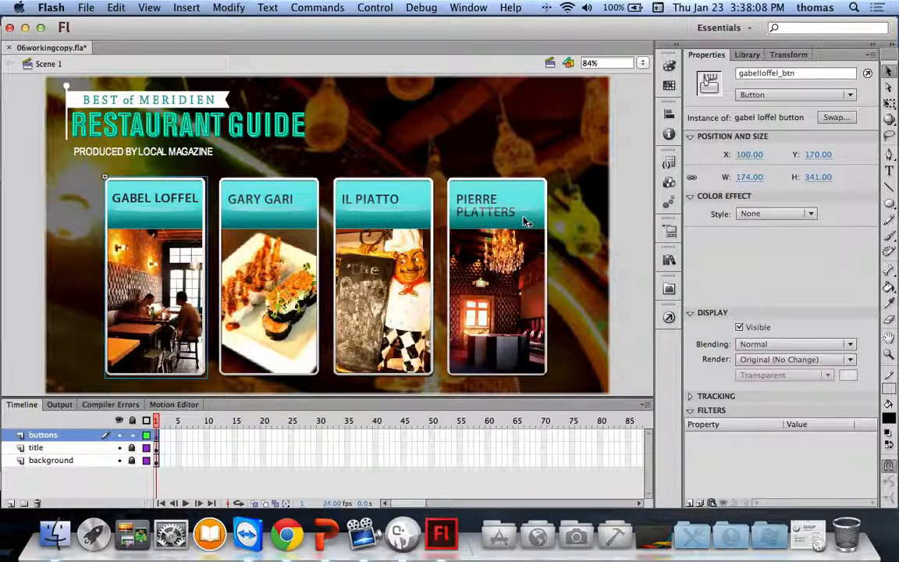
- Save the file and lock the buttons layer in the timeline
{"action": "key", "text": "super+s"}
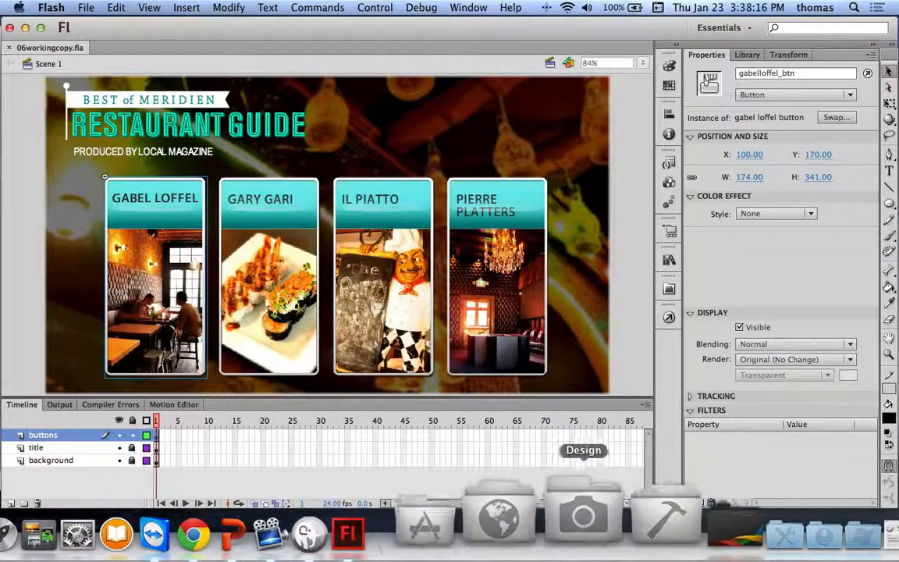
{"action": "left_click", "coordinate": [301, 507]}
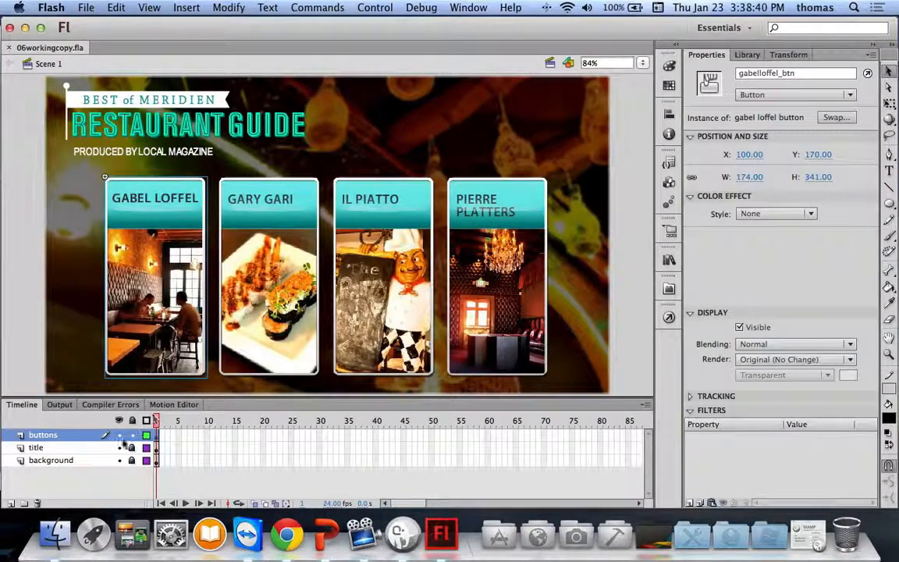
{"action": "left_click", "coordinate": [274, 429]}
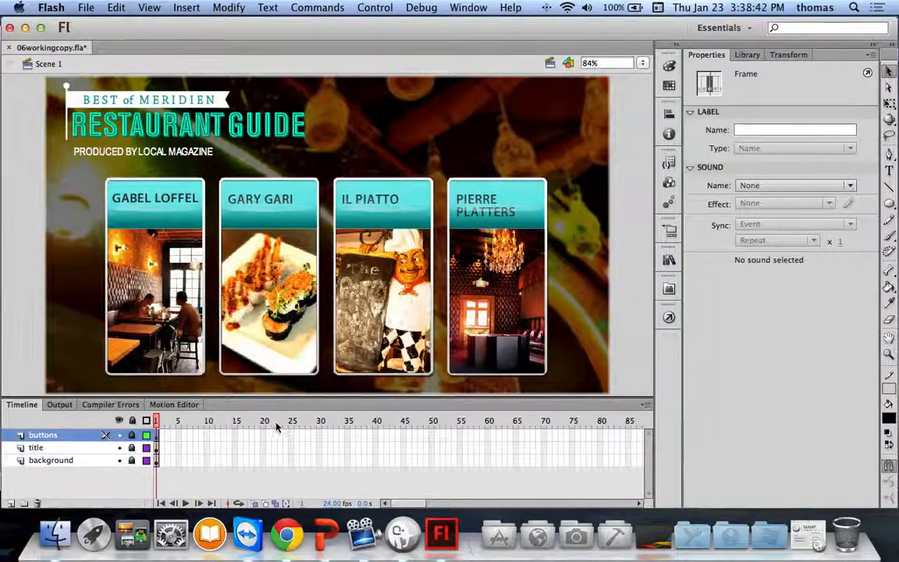